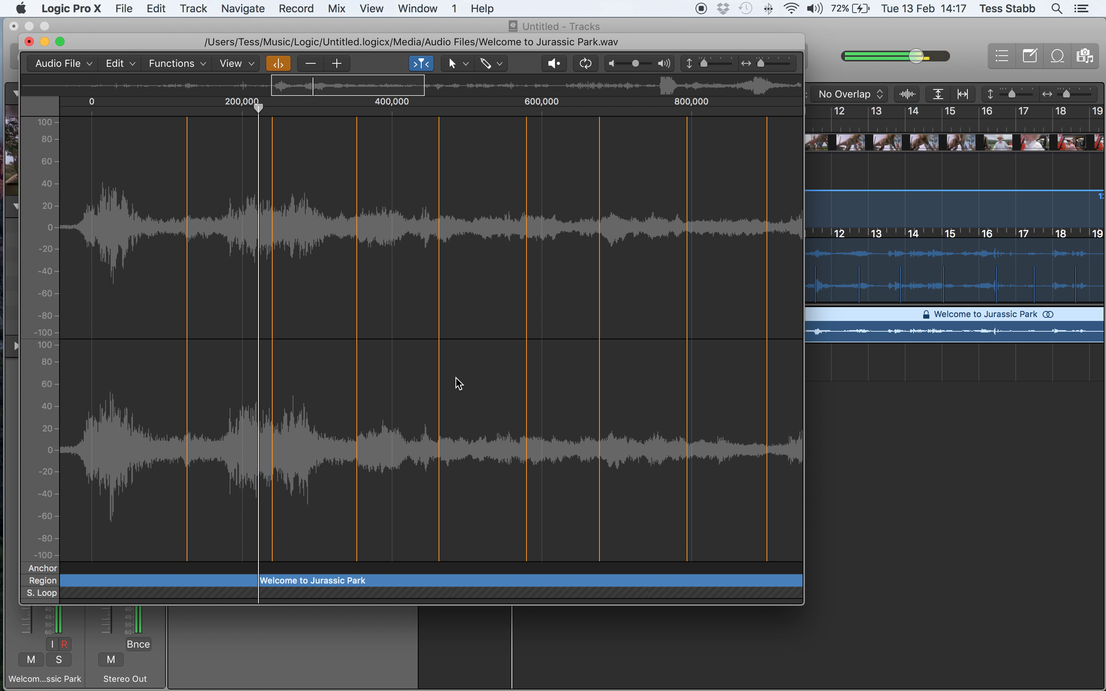
- Move the transient marker near 900,000 on the waveform ruler to about 915,000 during playback
scroll(510, 391, "right", 5)
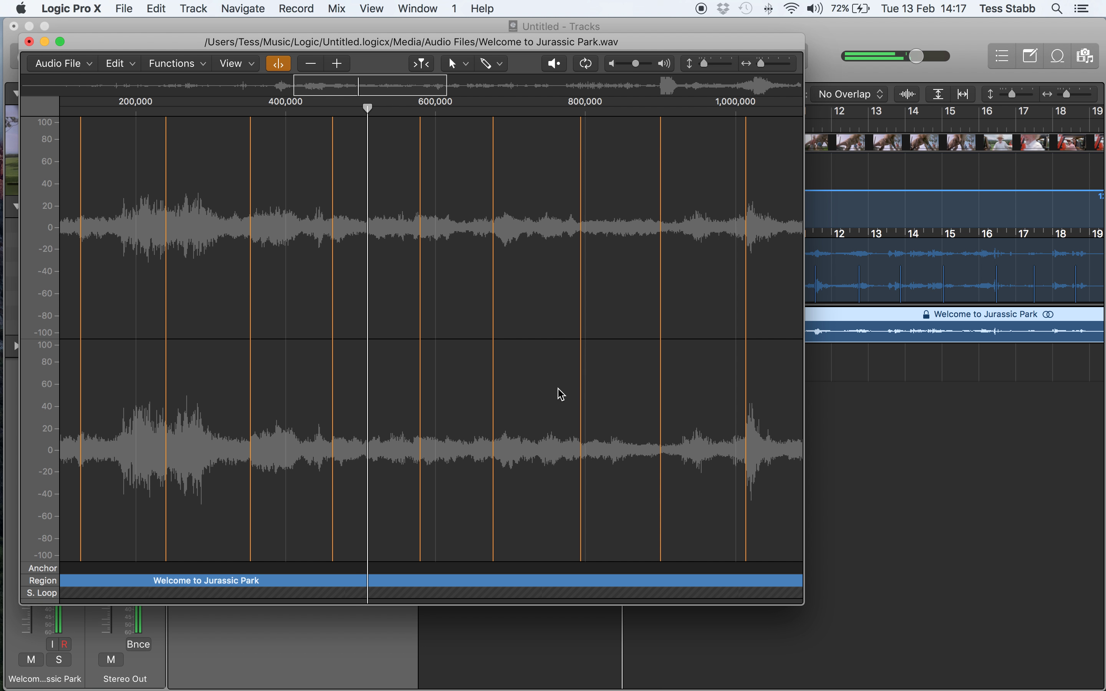
scroll(478, 376, "right", 3)
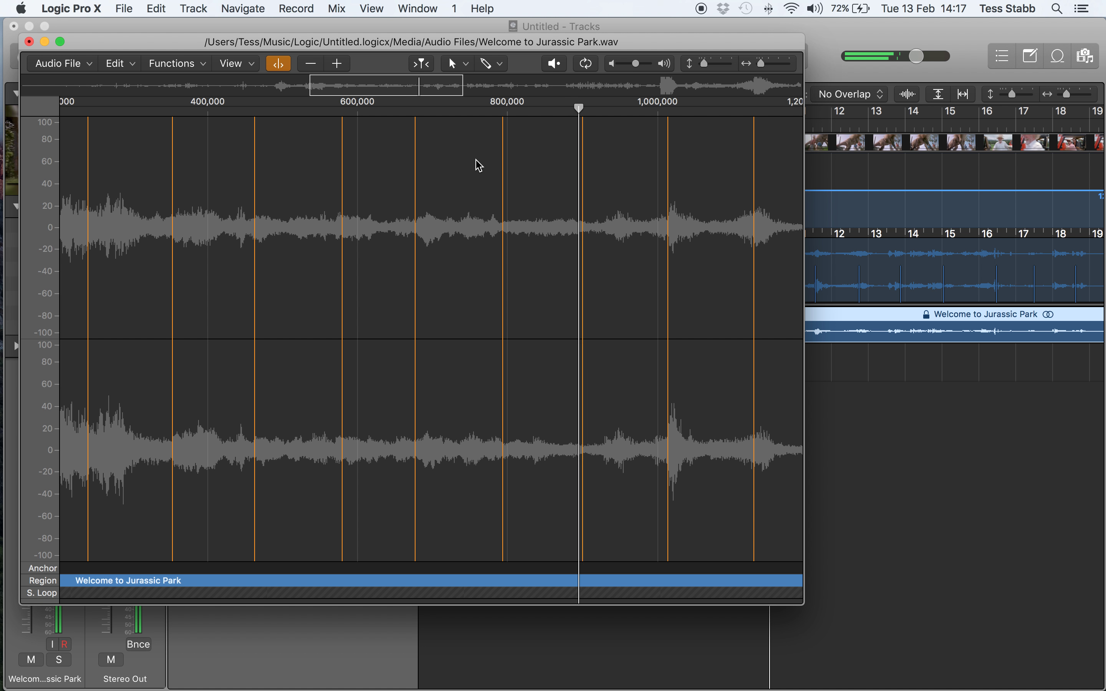
left_click(440, 123)
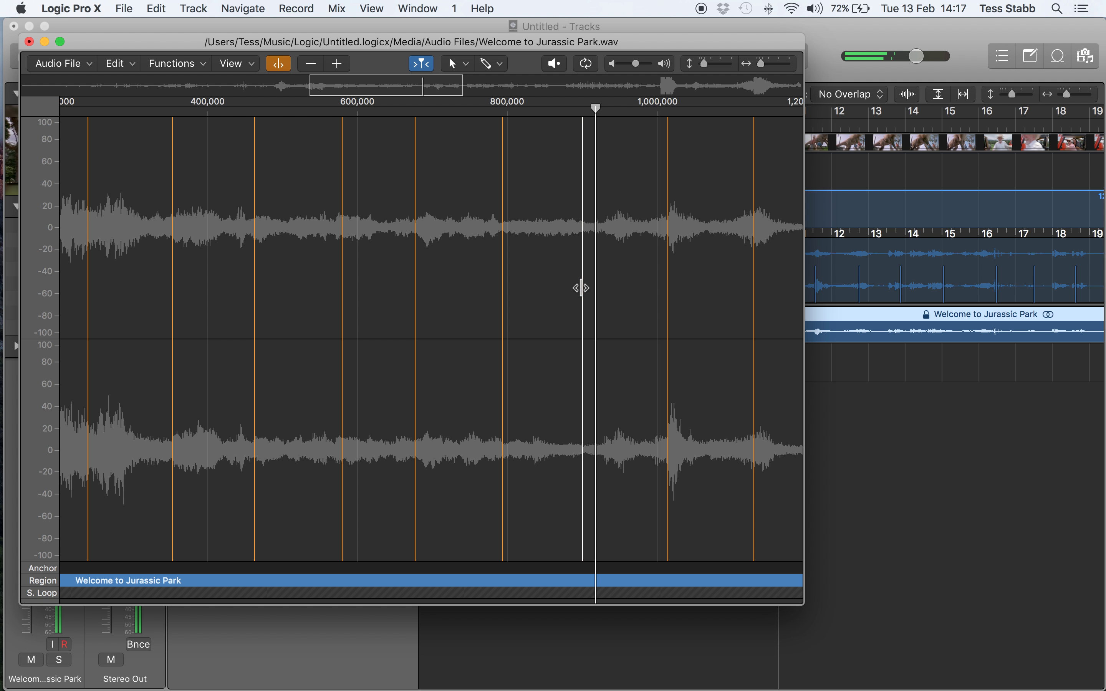
left_click_drag(590, 289, 593, 288)
- Nudge the next off-beat transient markers to about 1,020,000, 1,135,000 and 1,470,000 on the waveform ruler
left_click(548, 113)
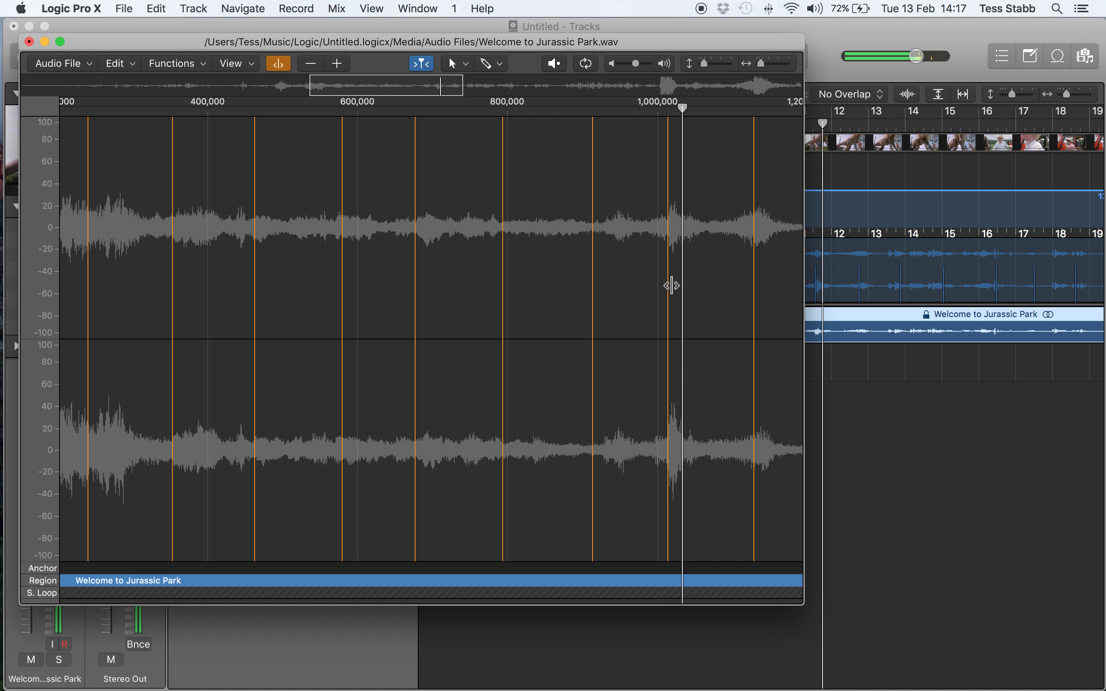
left_click(604, 111)
scroll(604, 111, "right", 10)
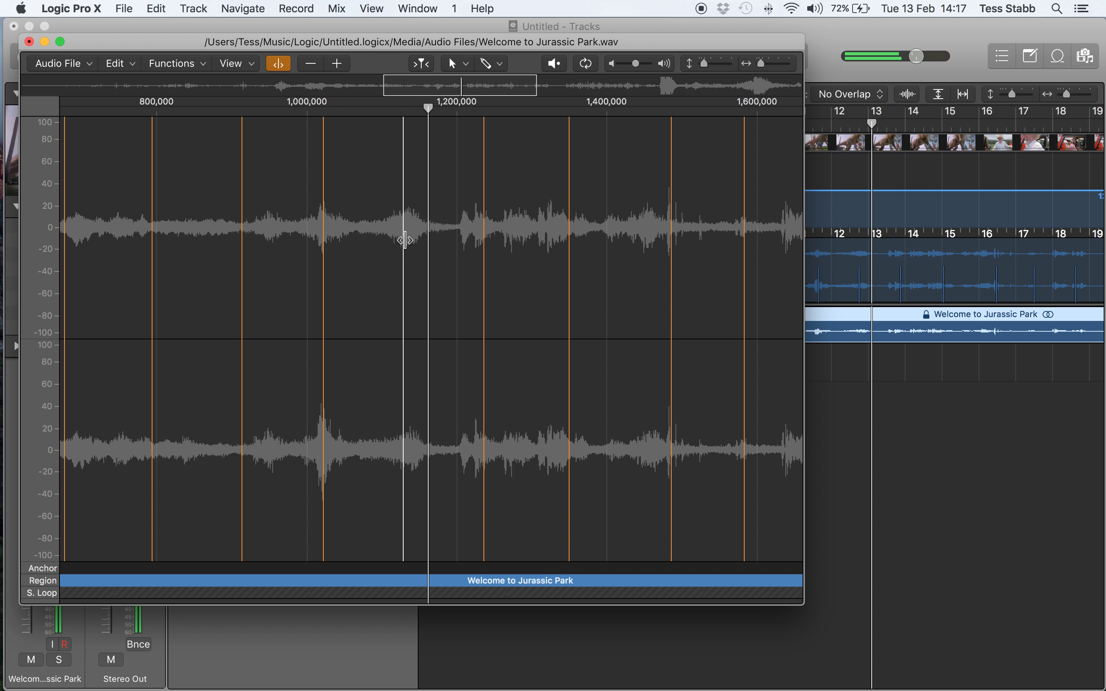
left_click(375, 111)
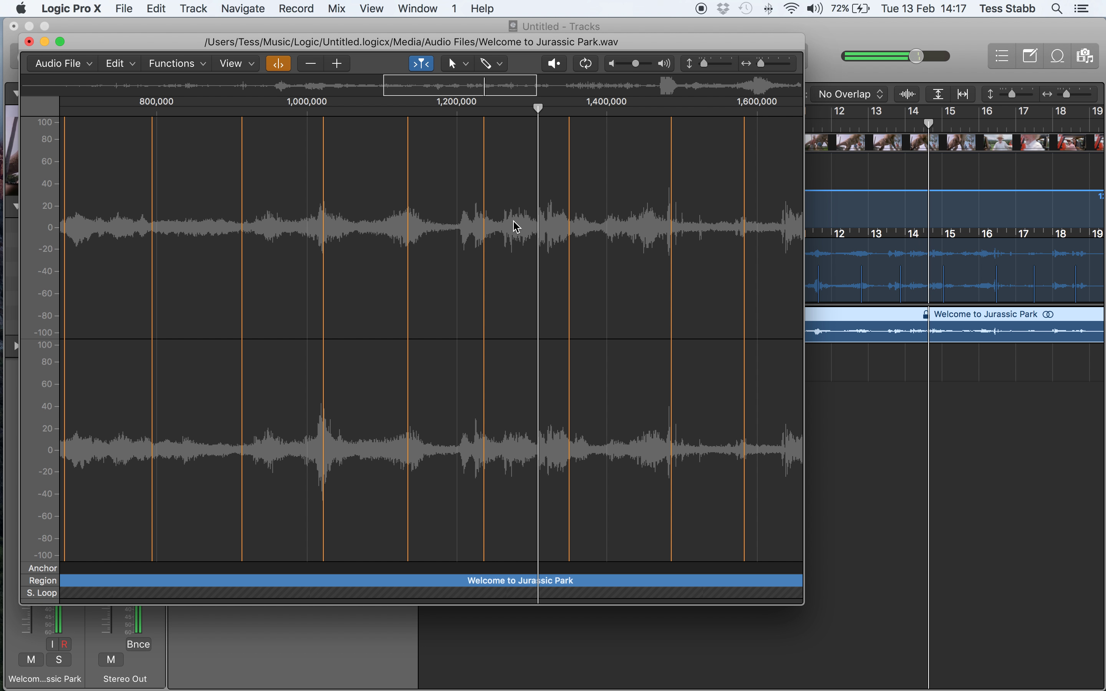
scroll(539, 236, "right", 4)
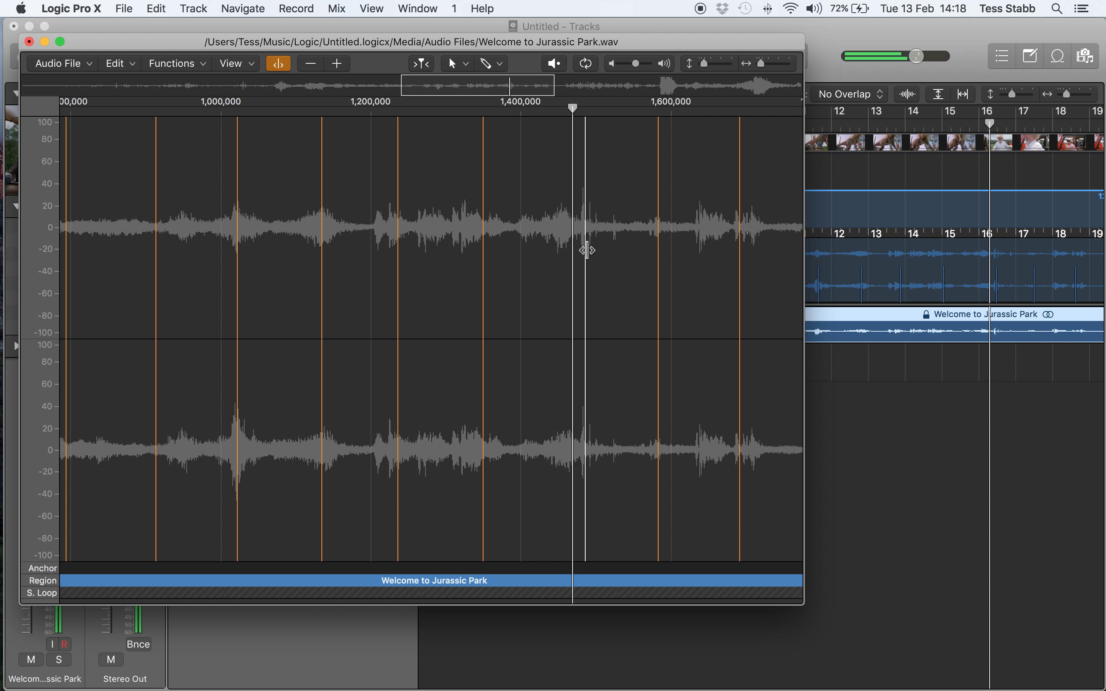
left_click(517, 117)
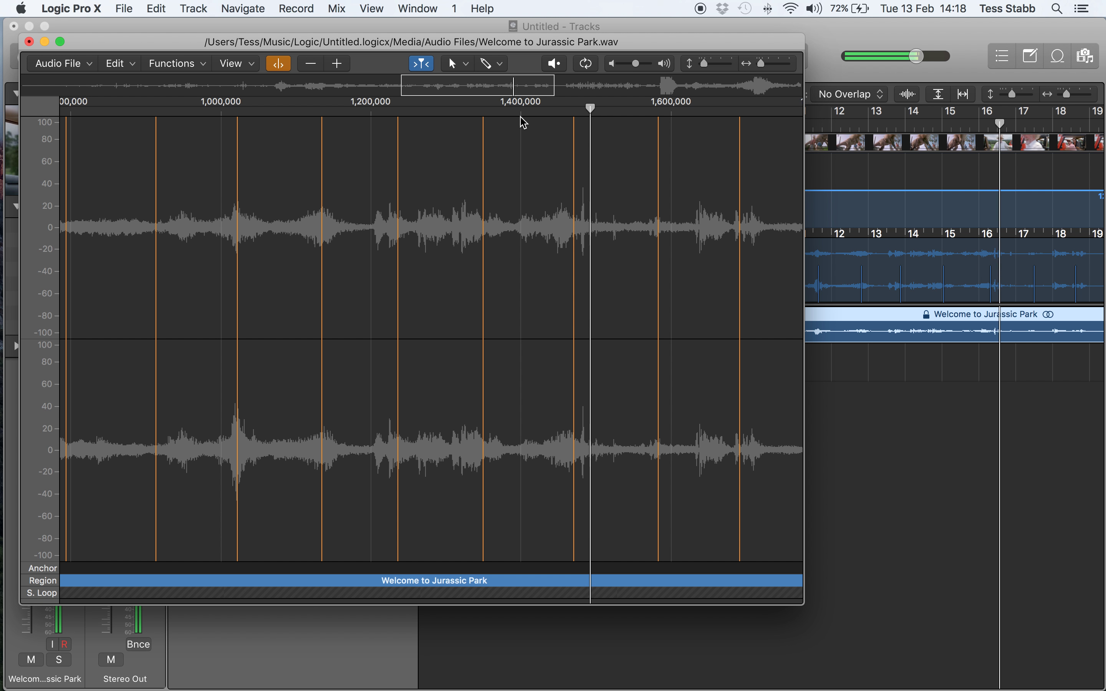
- Check the remaining transient markers against the playback up to the end of the file, and close the audio file editor
scroll(567, 222, "right", 7)
scroll(569, 221, "right", 7)
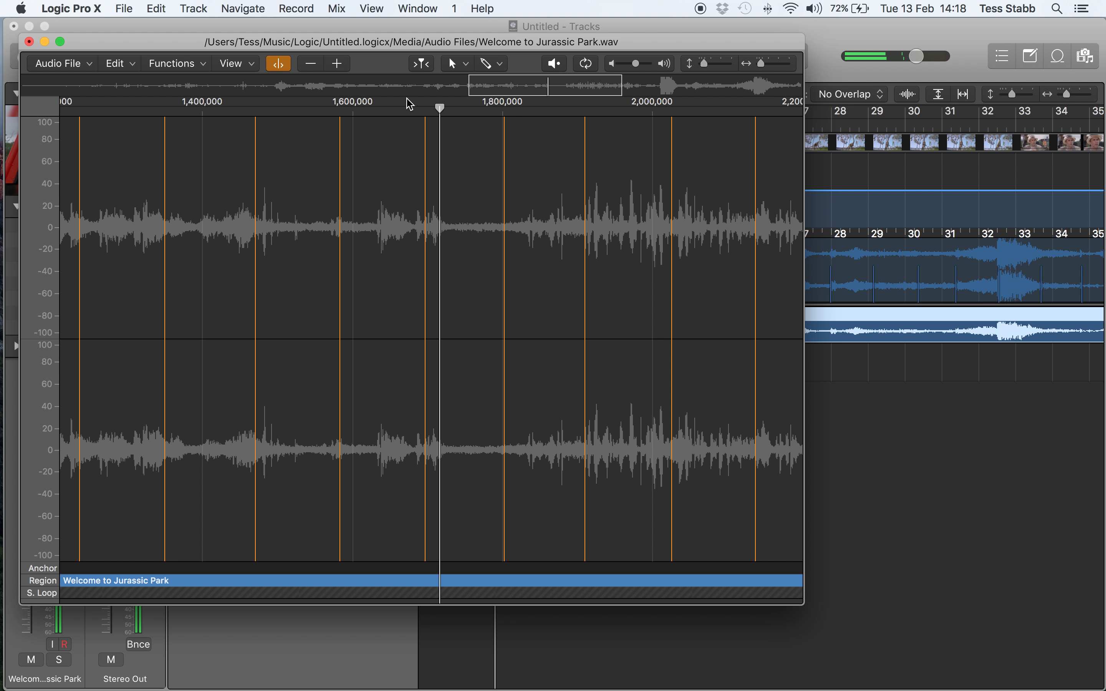
key("ctrl+period")
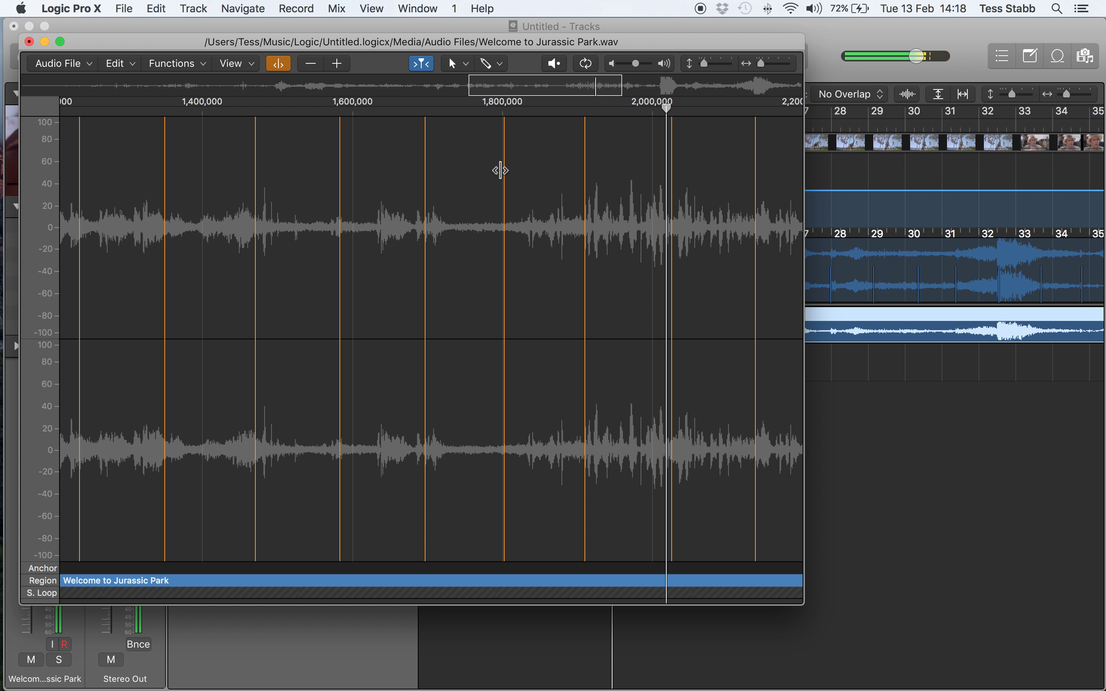
scroll(500, 171, "right", 5)
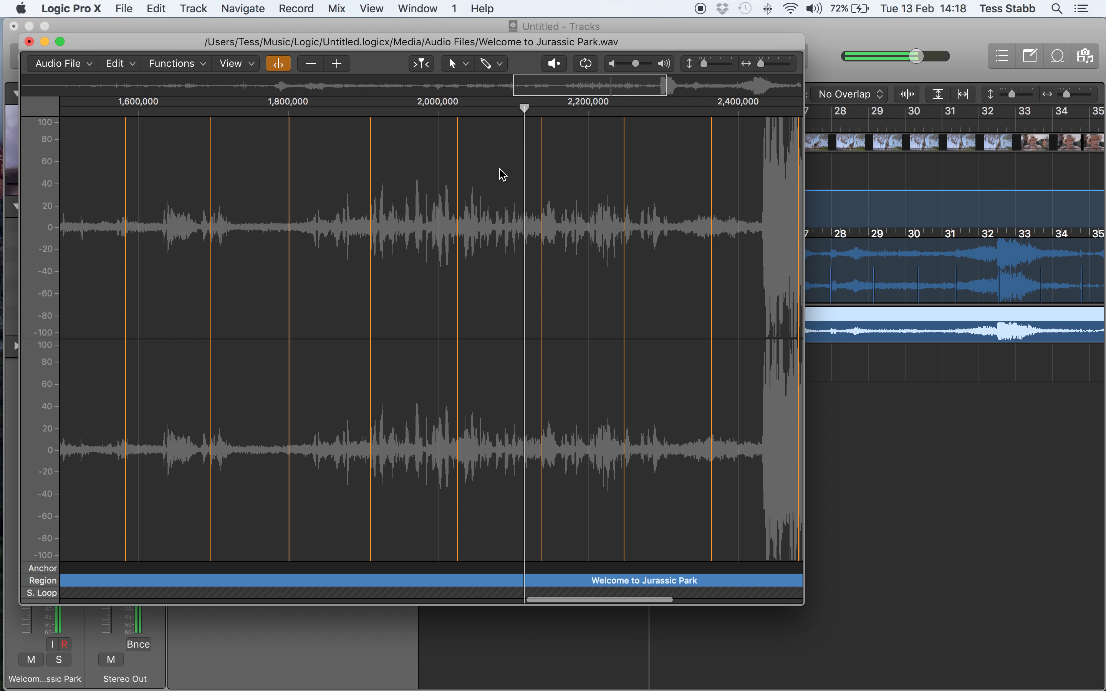
scroll(579, 201, "right", 3)
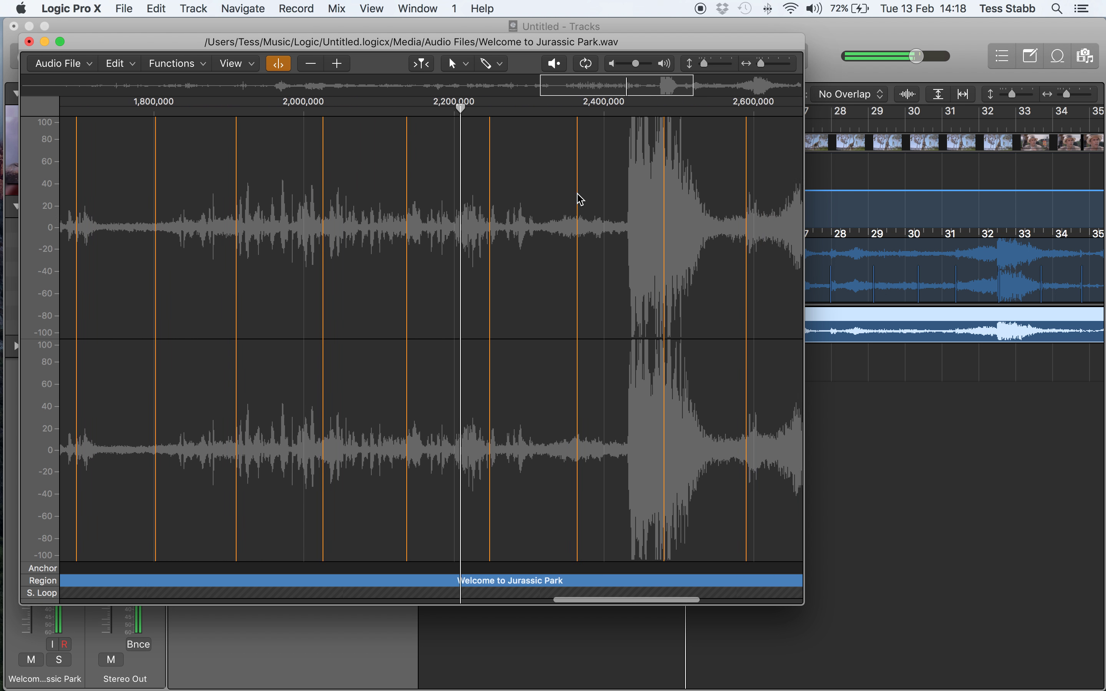
scroll(580, 200, "right", 3)
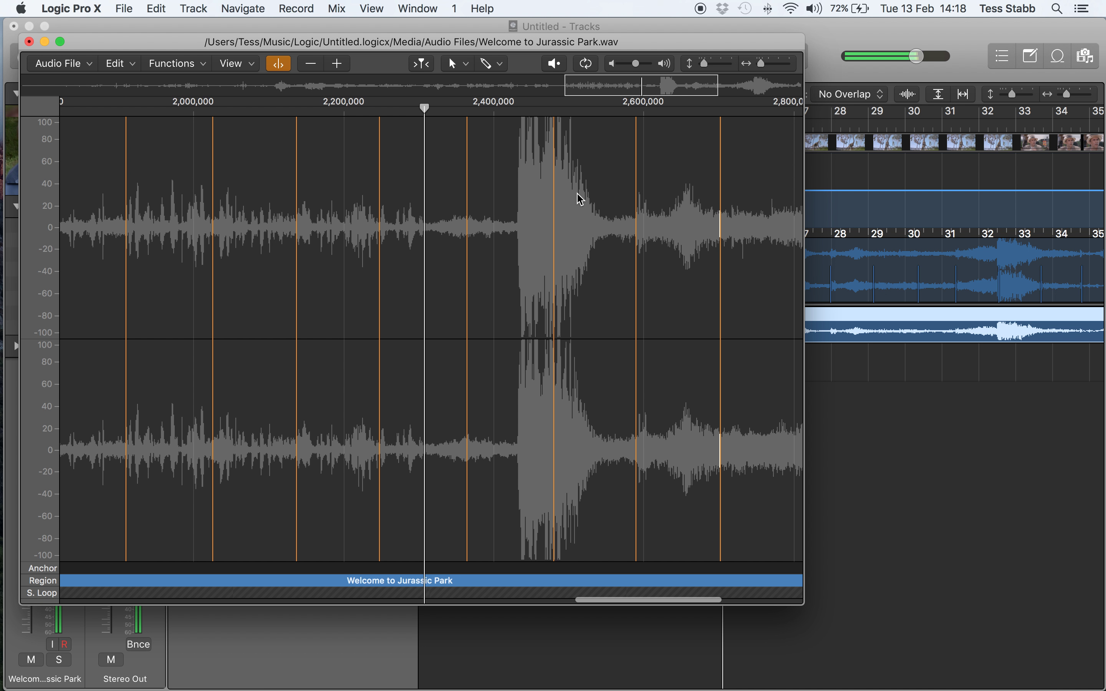
scroll(580, 200, "right", 4)
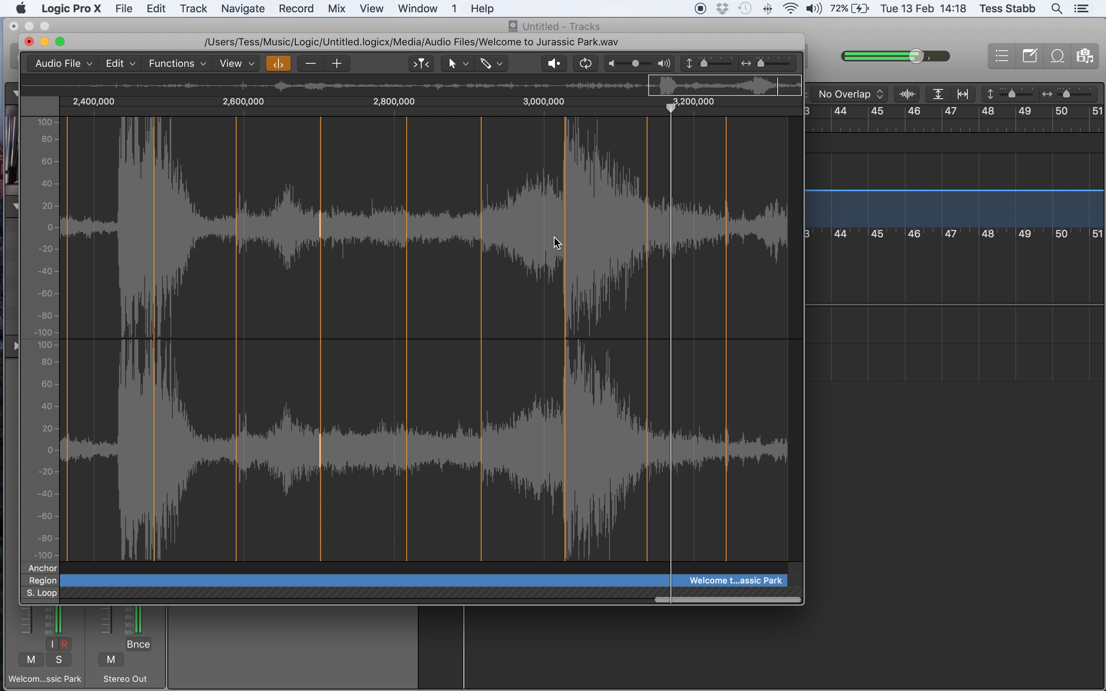
left_click(30, 42)
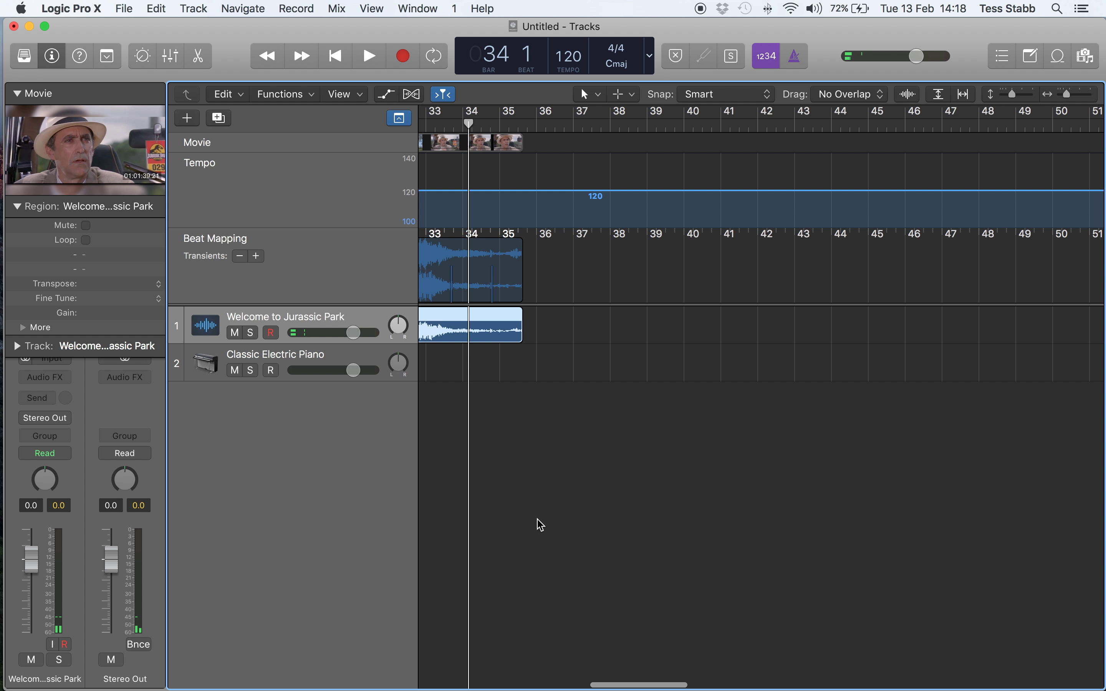
- Beat-map bars 2 to 5 to the first four successive transient markers of the Welcome to Jurassic Park region
scroll(683, 338, "left", 15)
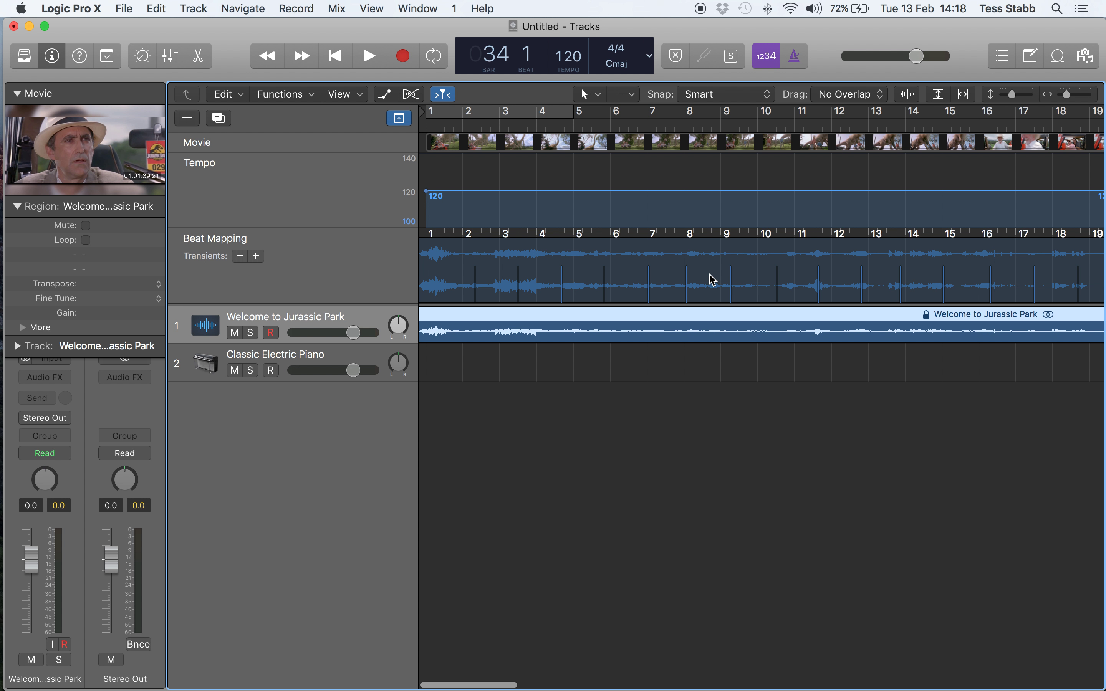
key("super+Left")
scroll(672, 278, "right", 10)
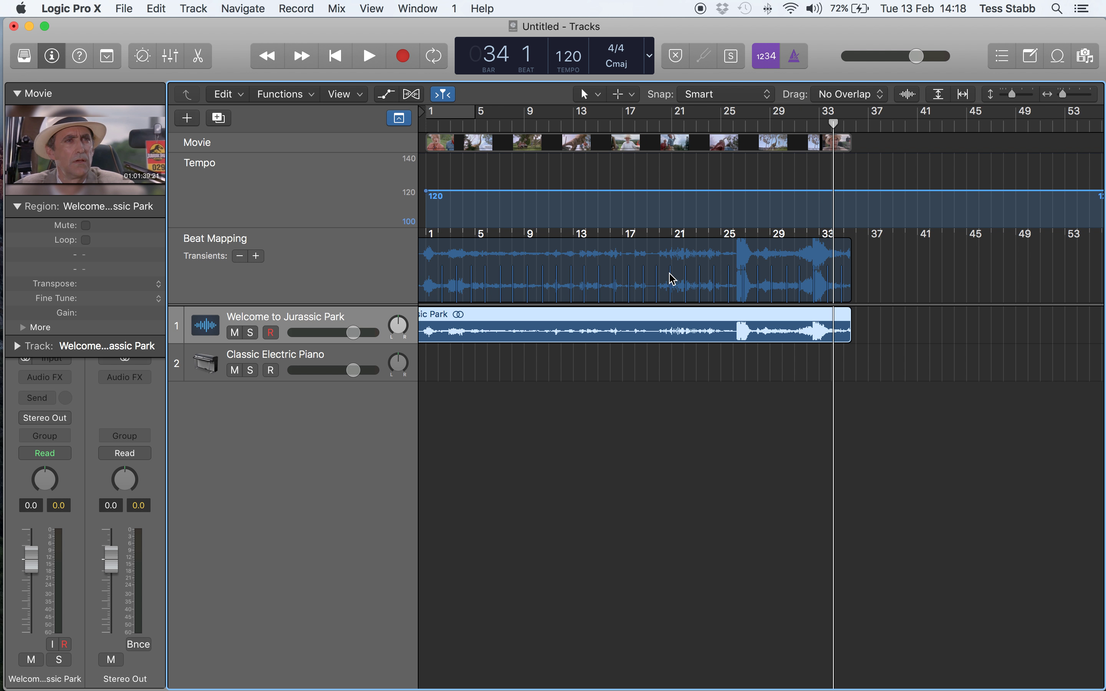
scroll(671, 278, "left", 10)
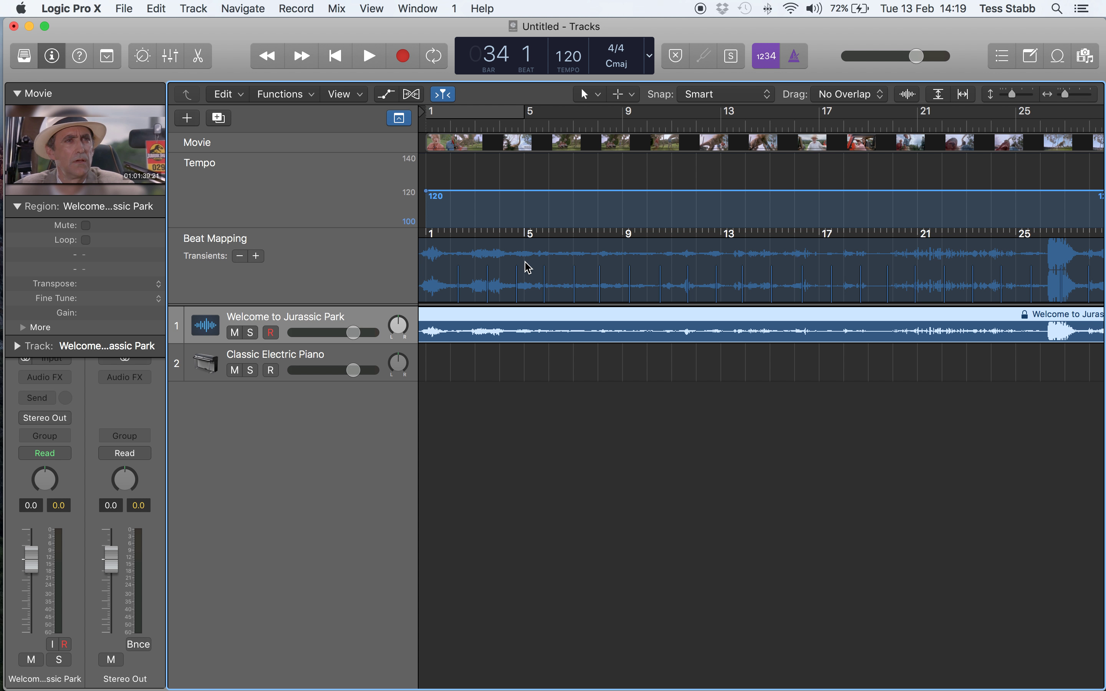
key("super+Right")
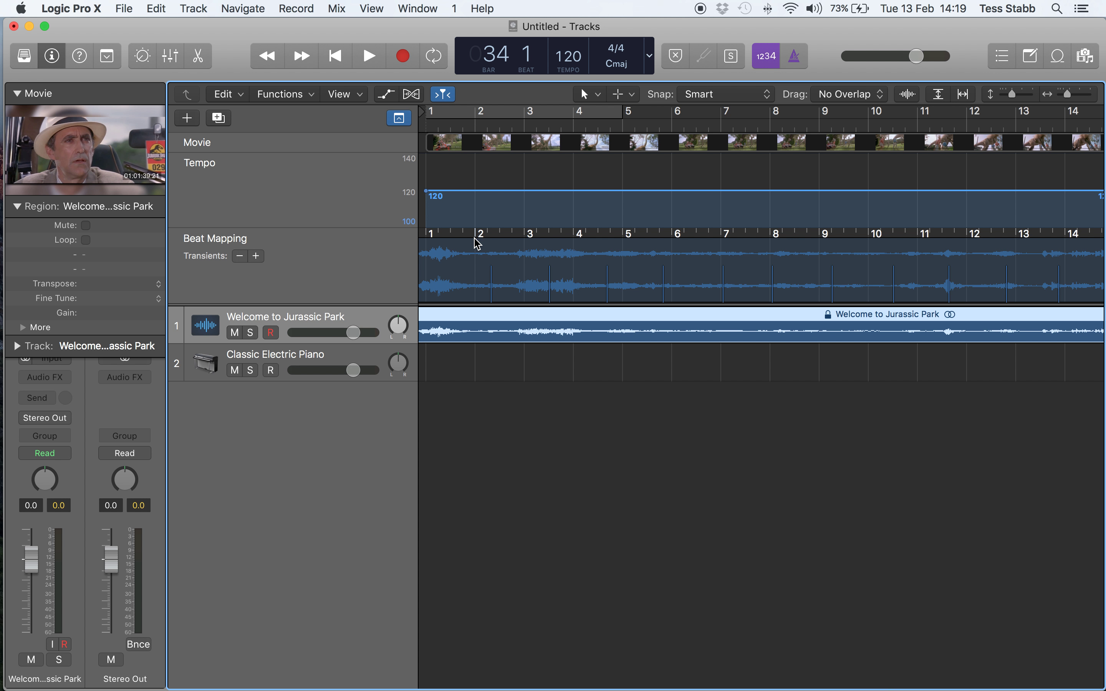
left_click_drag(478, 242, 495, 272)
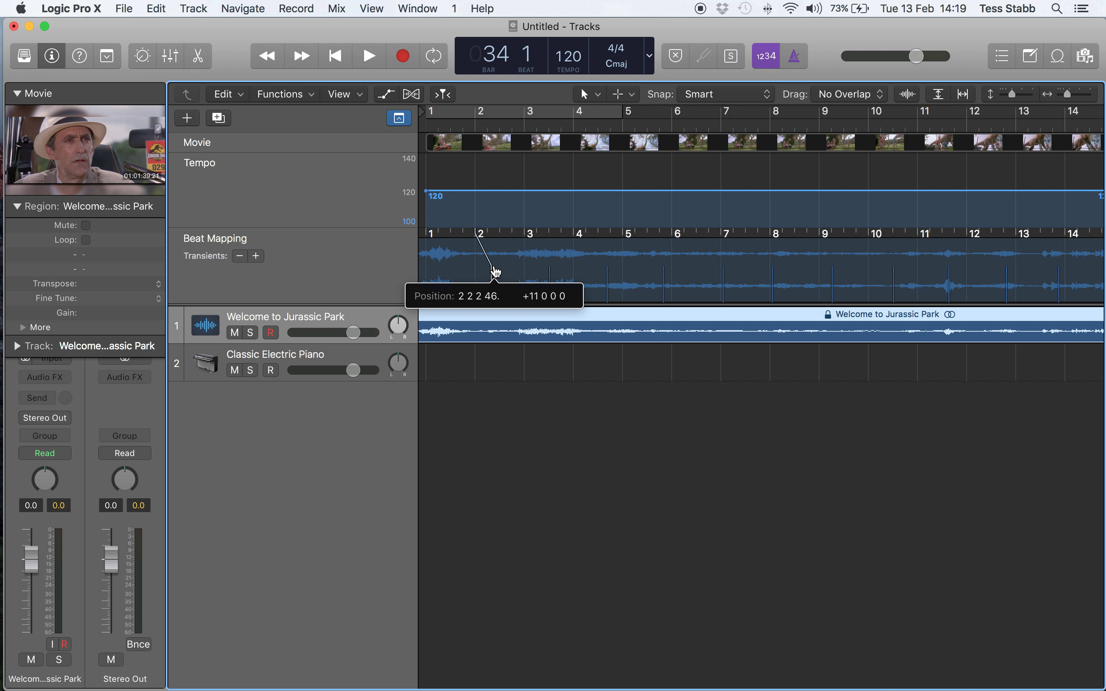
left_click_drag(495, 271, 519, 273)
left_click_drag(573, 240, 575, 267)
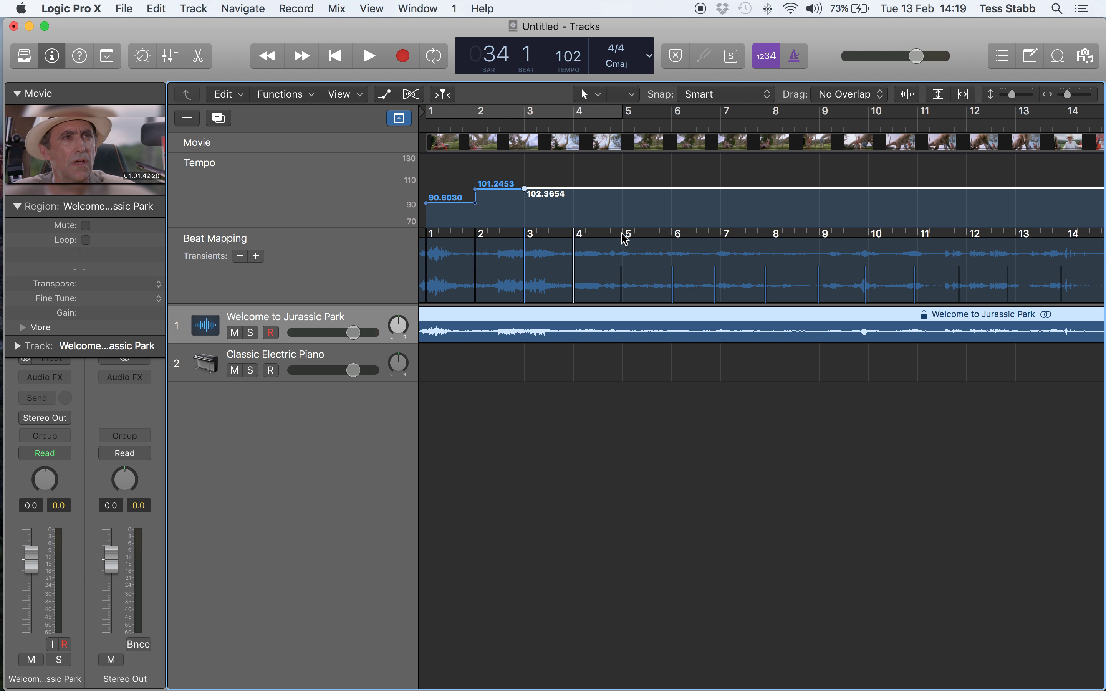
left_click_drag(625, 237, 621, 279)
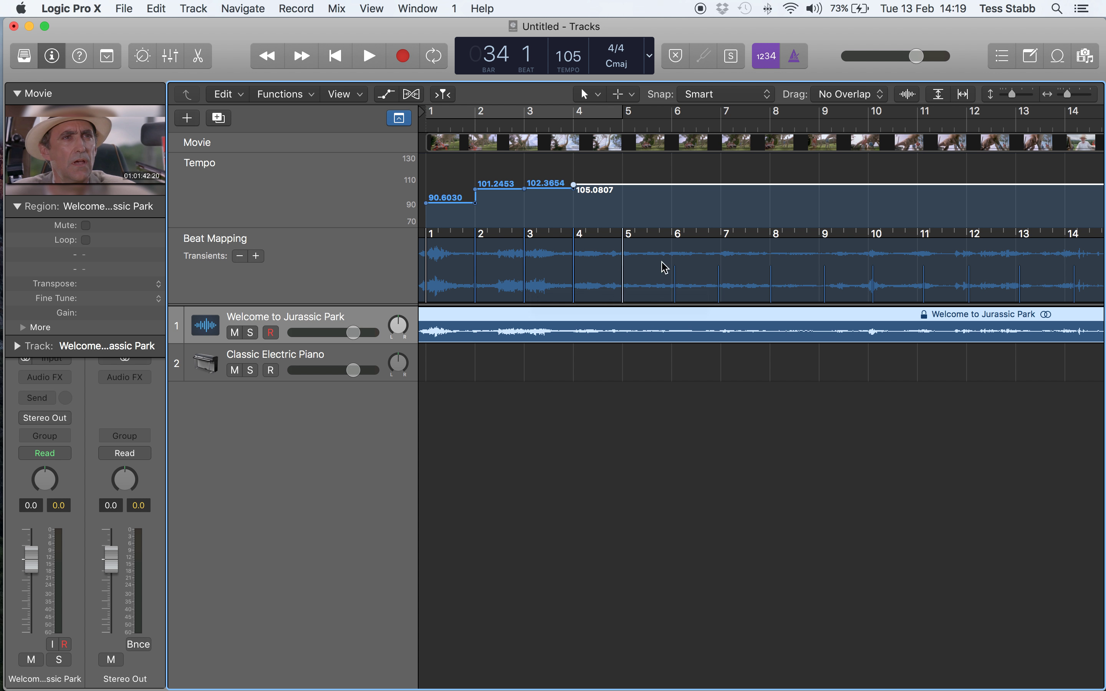
- Connect bars 6 to 13 to the following transient markers in beat mapping, one marker per bar
mouse_move(675, 239)
left_mouse_down()
mouse_move(680, 255)
mouse_move(717, 257)
left_mouse_up()
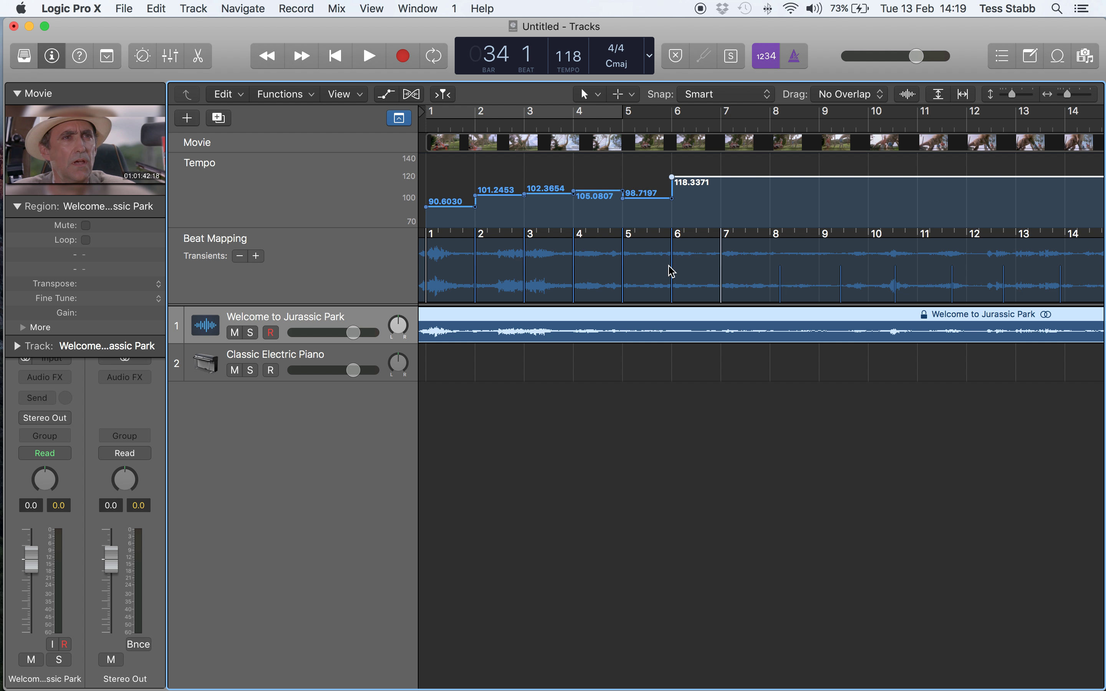
mouse_move(773, 242)
left_mouse_down()
mouse_move(782, 257)
mouse_move(822, 247)
mouse_move(864, 266)
mouse_move(834, 246)
mouse_move(834, 265)
mouse_move(939, 250)
mouse_move(938, 263)
left_mouse_up()
scroll(864, 265, "right", 3)
scroll(940, 252, "right", 10)
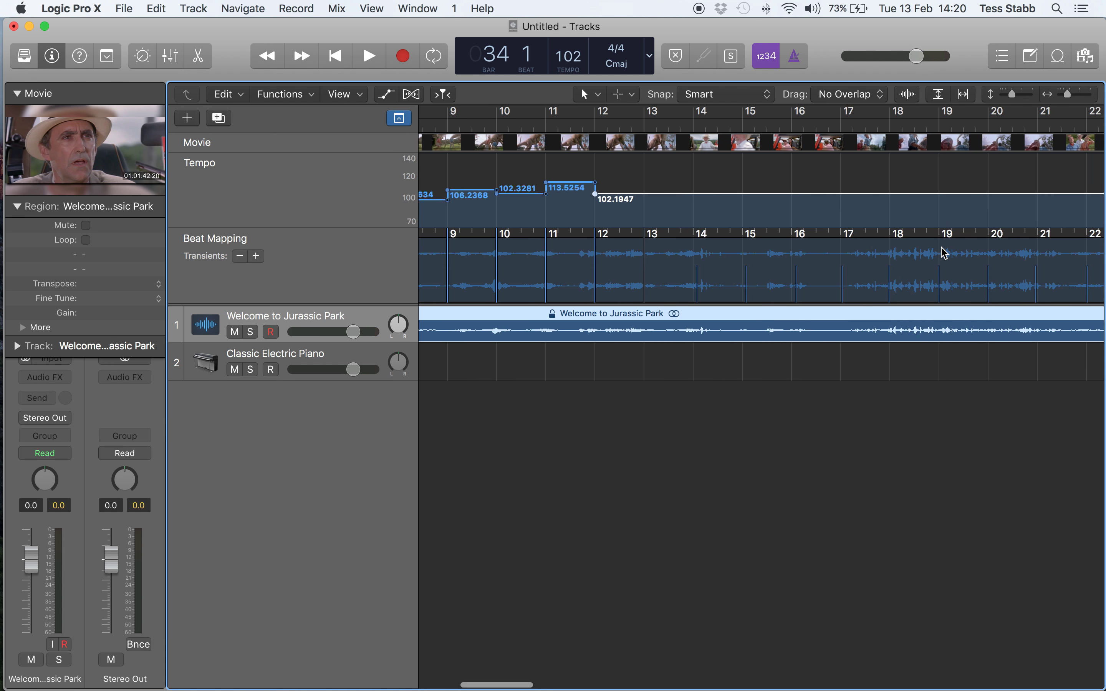
- Beat-map bars 14 to 22 to their successive transient markers
mouse_move(612, 239)
left_mouse_down()
mouse_move(614, 261)
mouse_move(652, 259)
left_mouse_up()
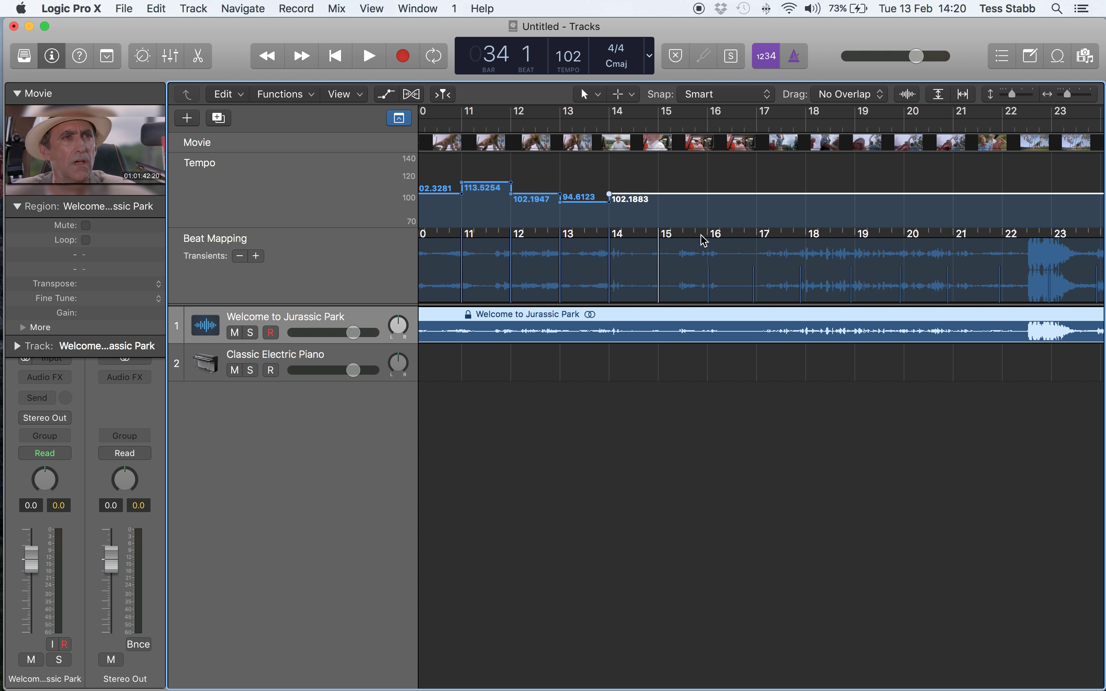
left_click_drag(711, 238, 749, 260)
mouse_move(809, 237)
left_mouse_down()
mouse_move(807, 256)
mouse_move(1004, 256)
left_mouse_up()
scroll(905, 251, "right", 5)
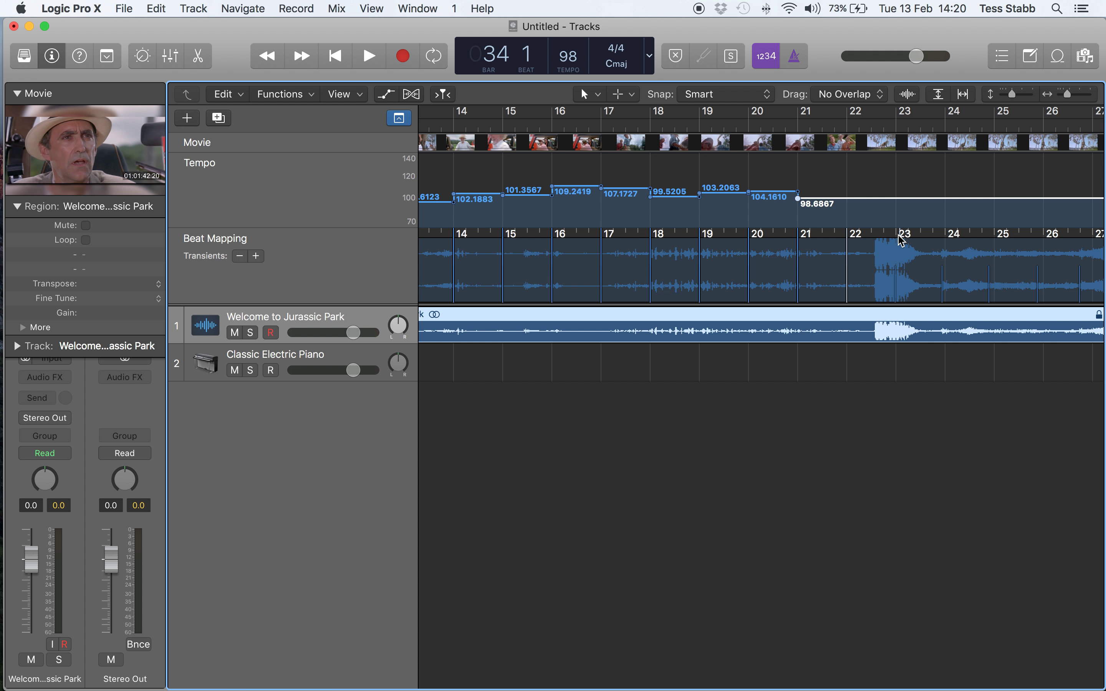
- Finish the beat mapping by connecting bars 23 to 30 to the last transient markers of the region
mouse_move(899, 240)
left_mouse_down()
mouse_move(896, 259)
mouse_move(942, 254)
left_mouse_up()
scroll(943, 255, "right", 5)
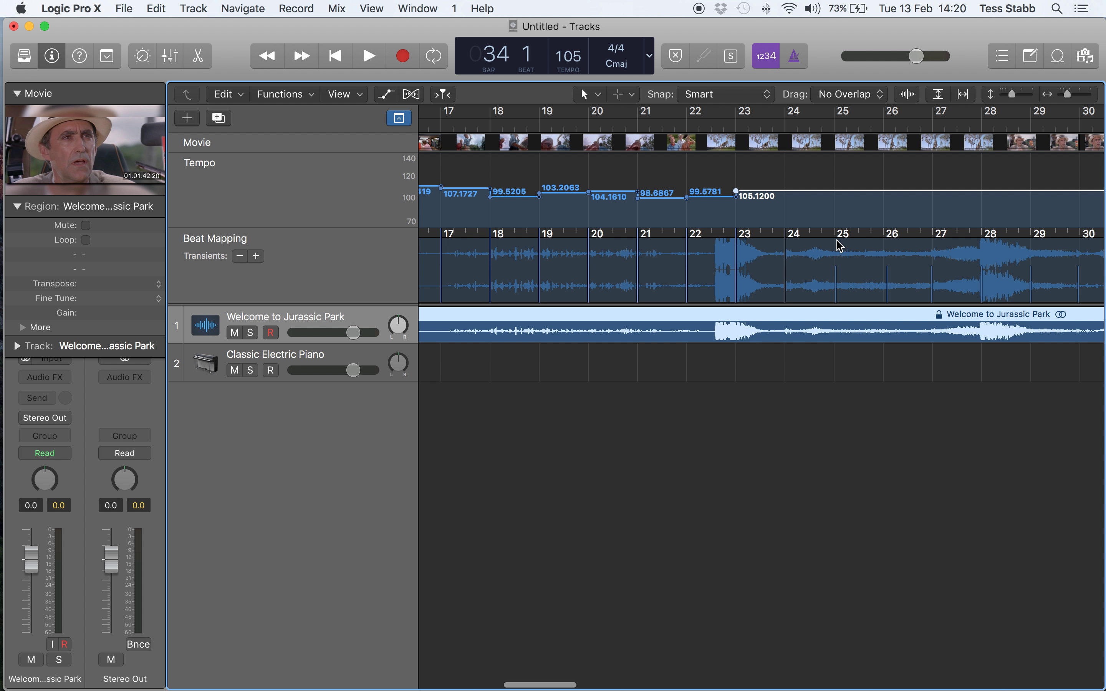
mouse_move(837, 238)
left_mouse_down()
mouse_move(836, 254)
mouse_move(926, 255)
left_mouse_up()
scroll(872, 235, "right", 5)
left_click_drag(799, 249, 896, 252)
scroll(934, 306, "left", 10)
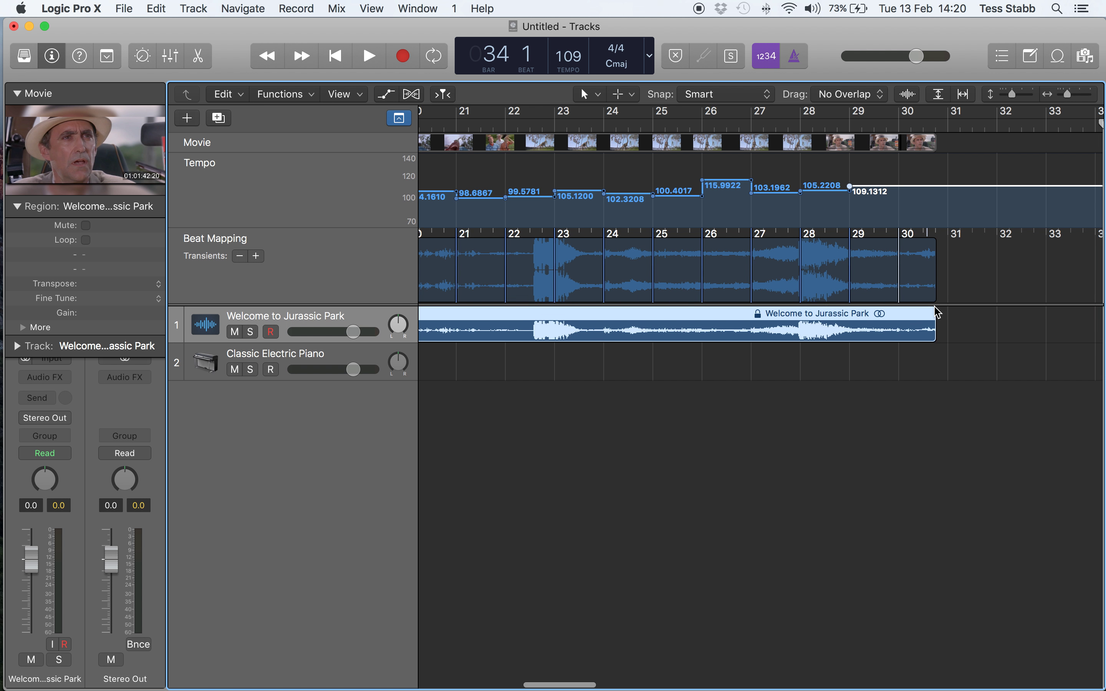
scroll(934, 312, "down", 10)
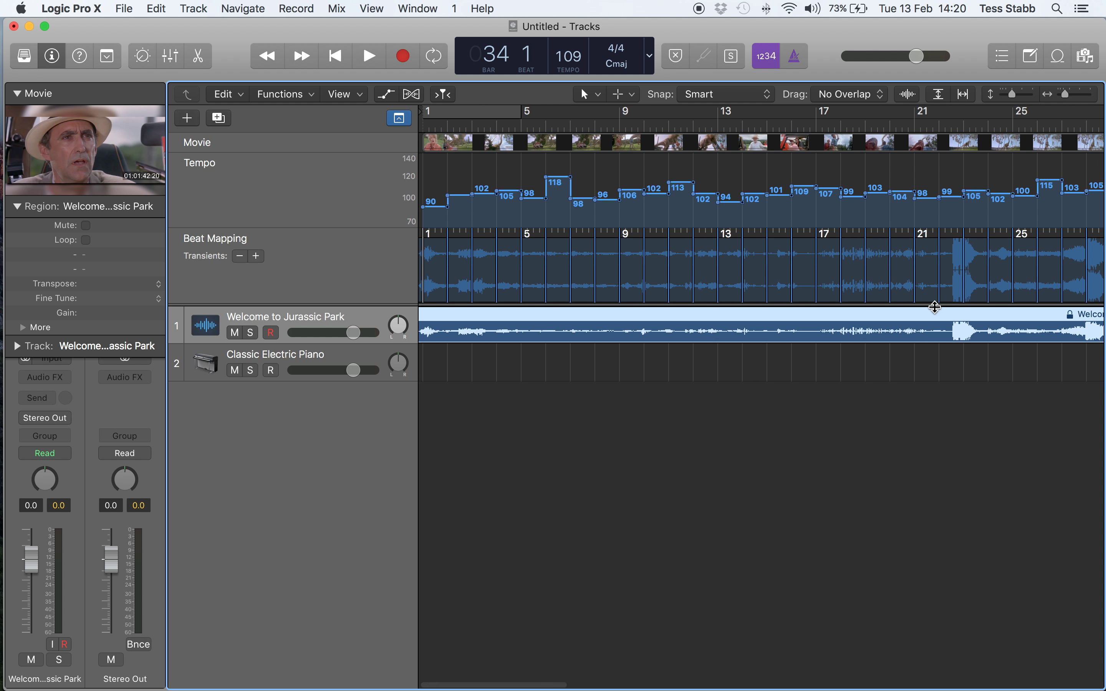
- Mute the Welcome to Jurassic Park audio track and delete the Classic Electric Piano track
left_click(795, 439)
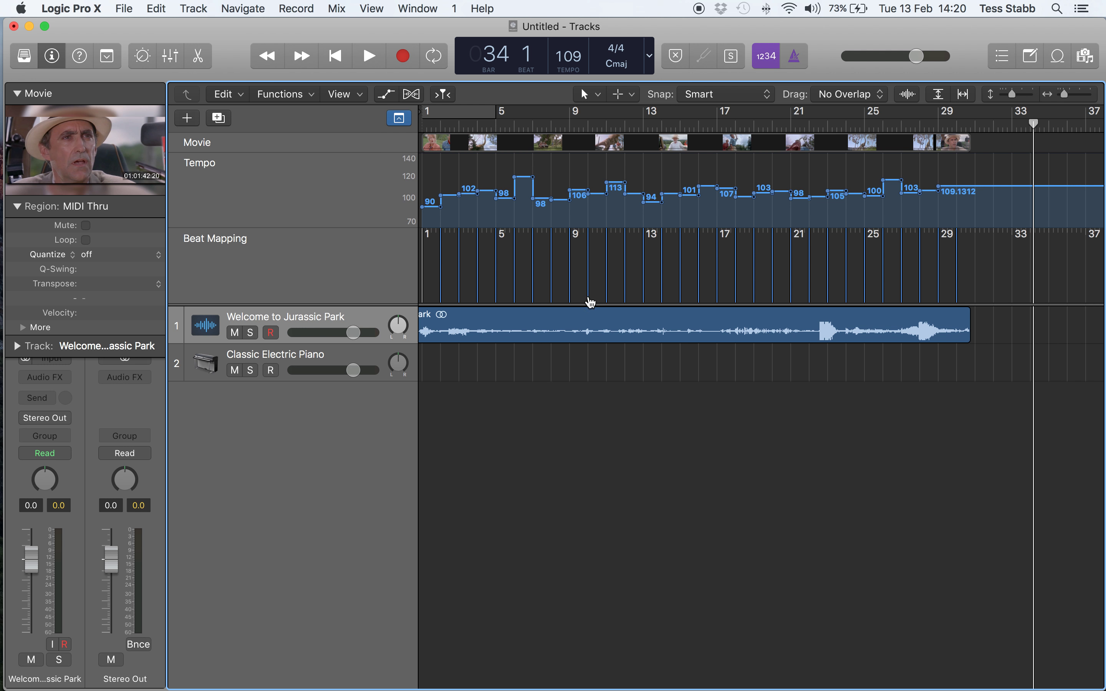
left_click(235, 333)
left_click(287, 365)
key("super+BackSpace")
- Import the MIDI file Jurassic Park Exercise.mid from the Downloads folder without importing its tempo information
left_click(137, 5)
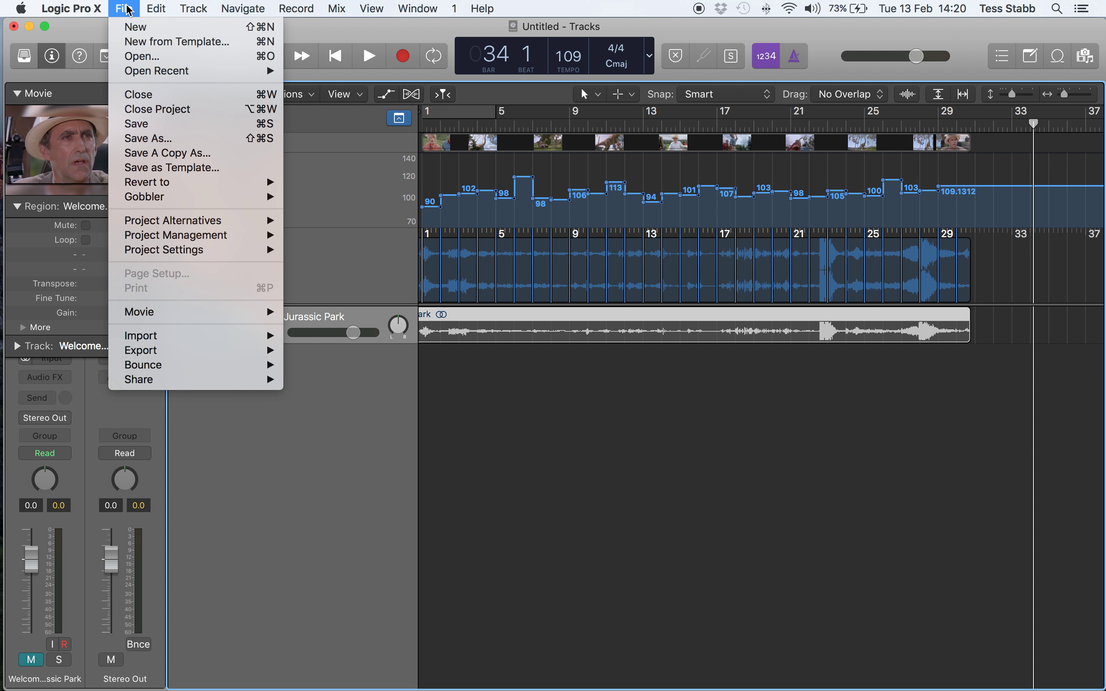
mouse_move(147, 312)
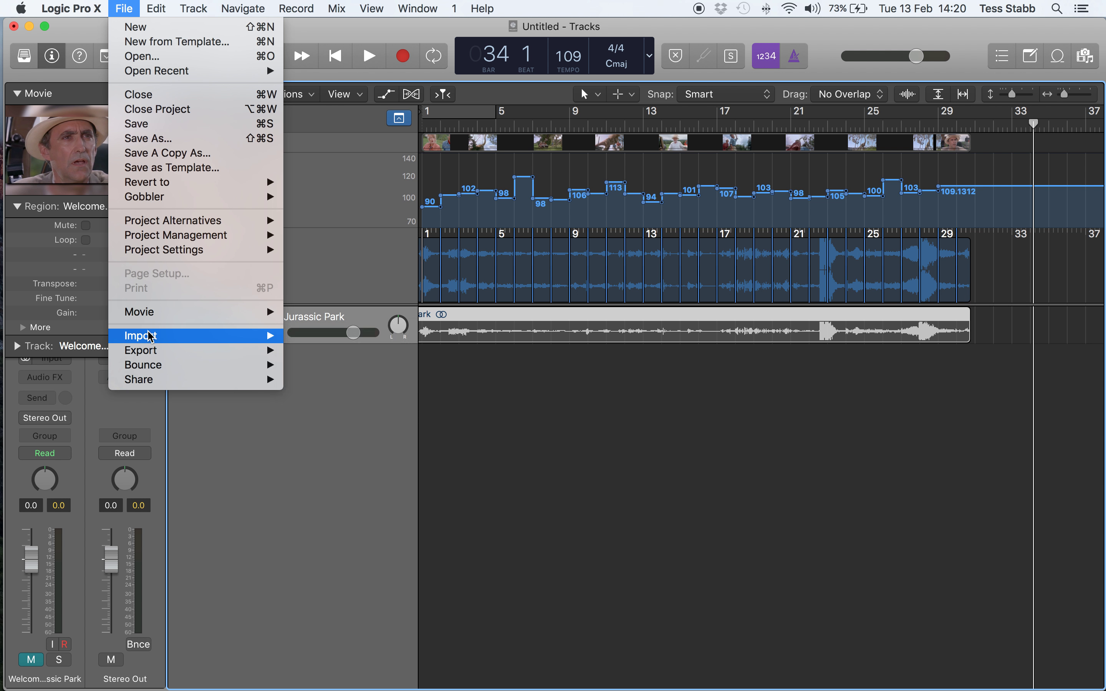
mouse_move(151, 335)
left_click(324, 365)
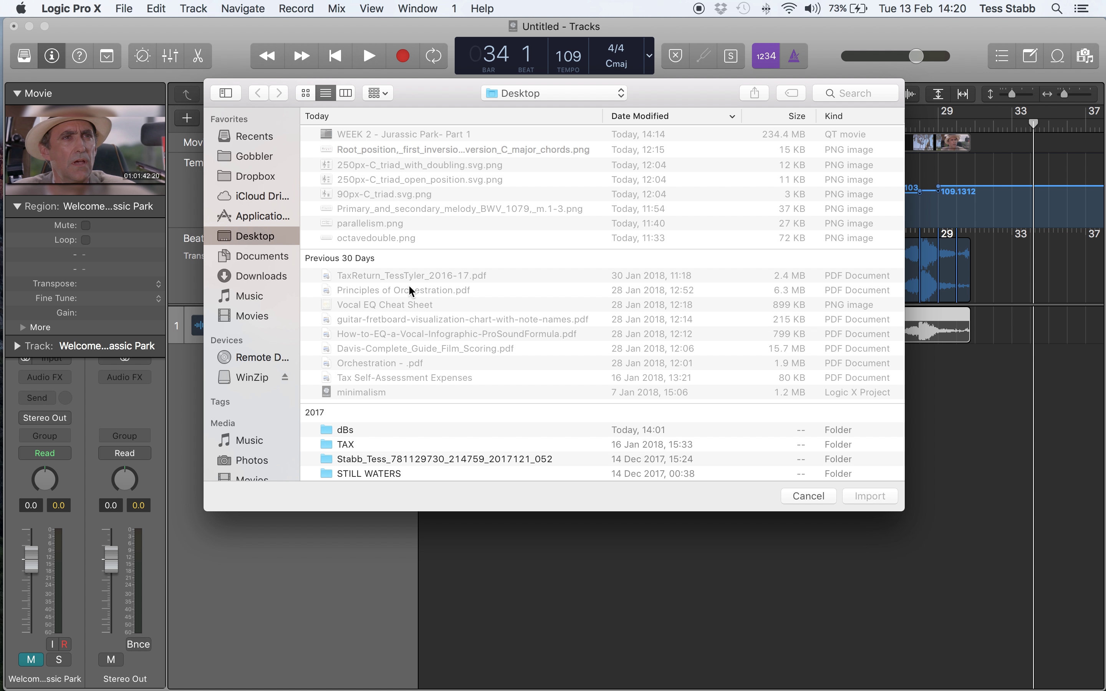
scroll(409, 290, "down", 10)
scroll(408, 291, "up", 5)
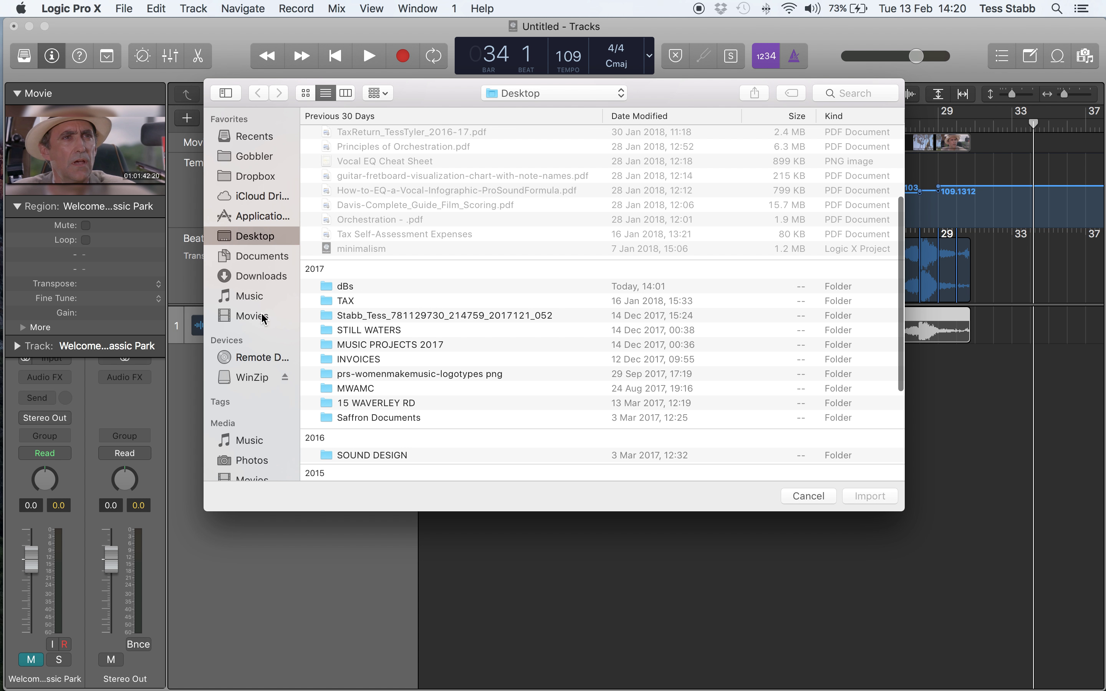
left_click(247, 275)
left_click(390, 163)
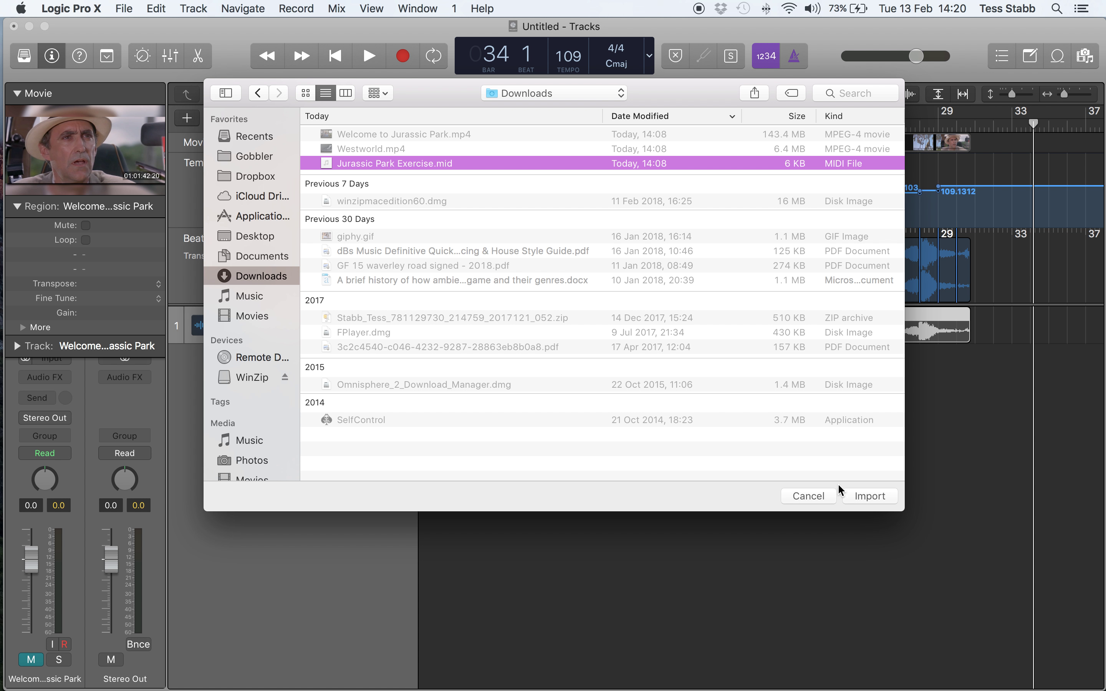
left_click(865, 496)
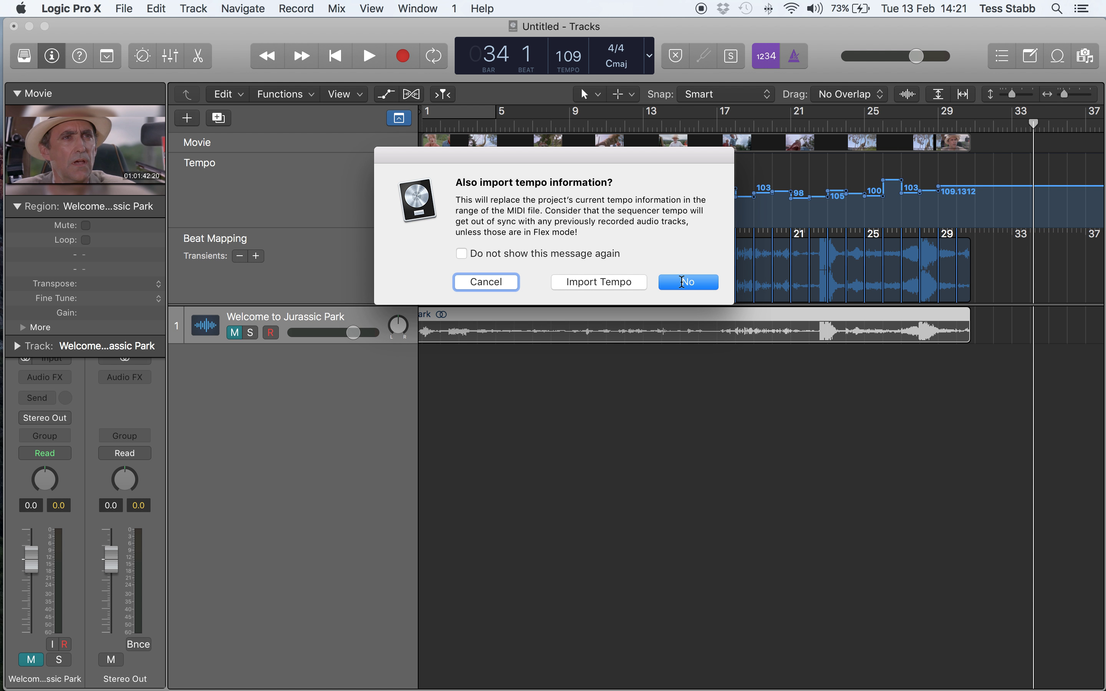
left_click(712, 285)
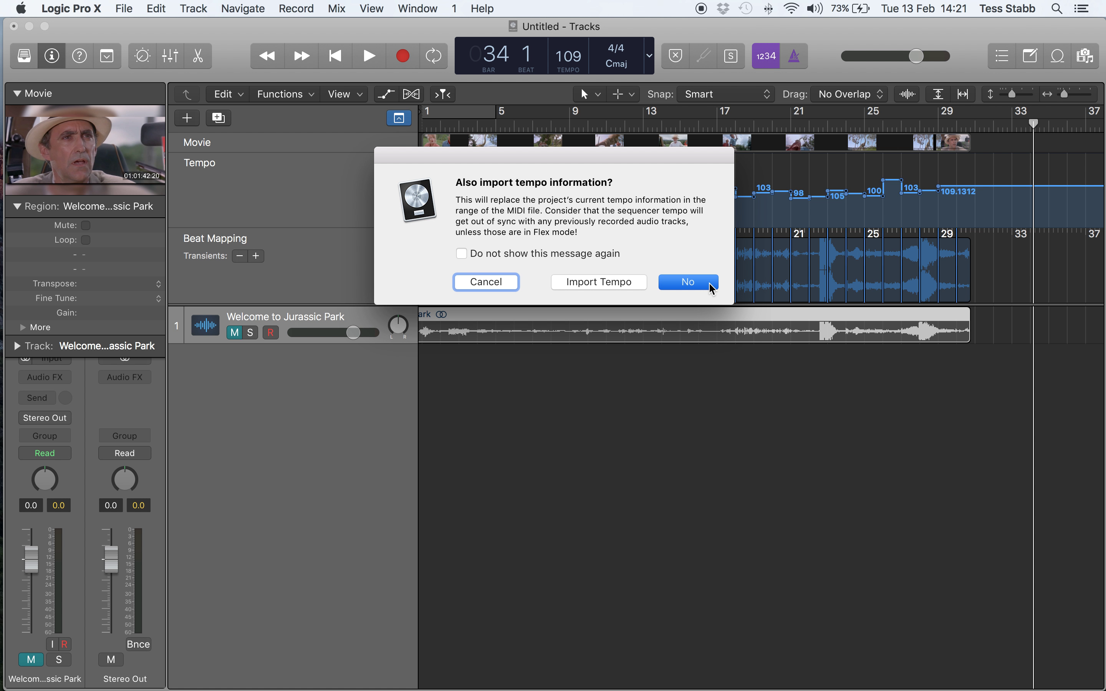
- Move all seven imported MIDI regions together so that the Piano, Strings, Concert Bells, Cellos and Basses parts begin at bar 1
scroll(722, 430, "right", 10)
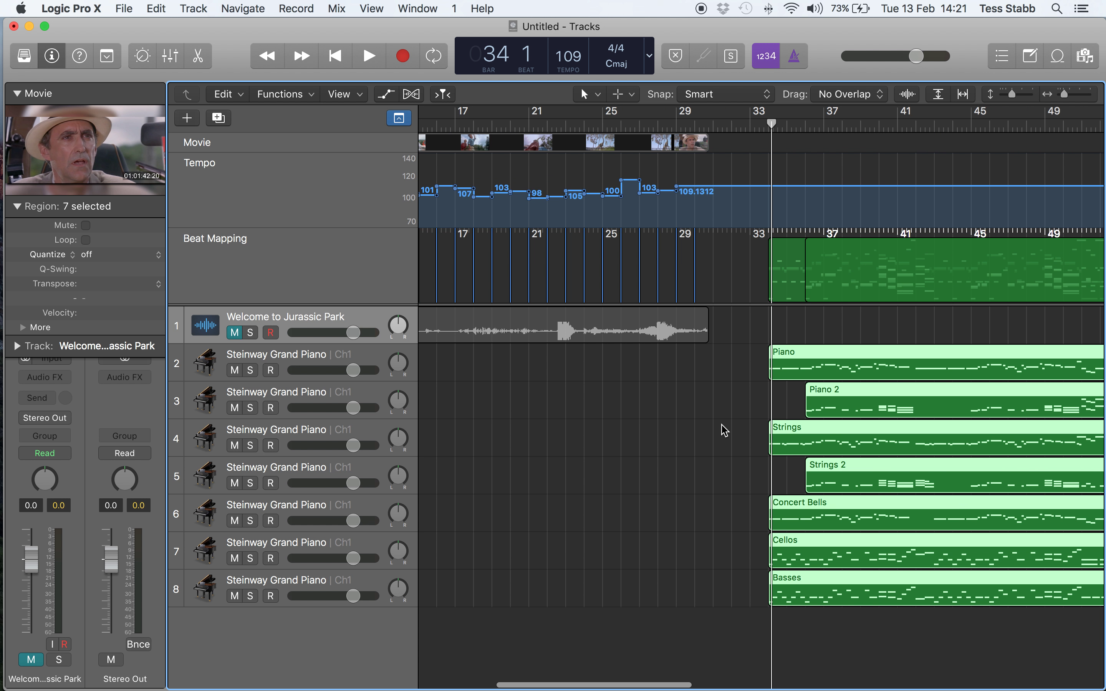
left_click(764, 397)
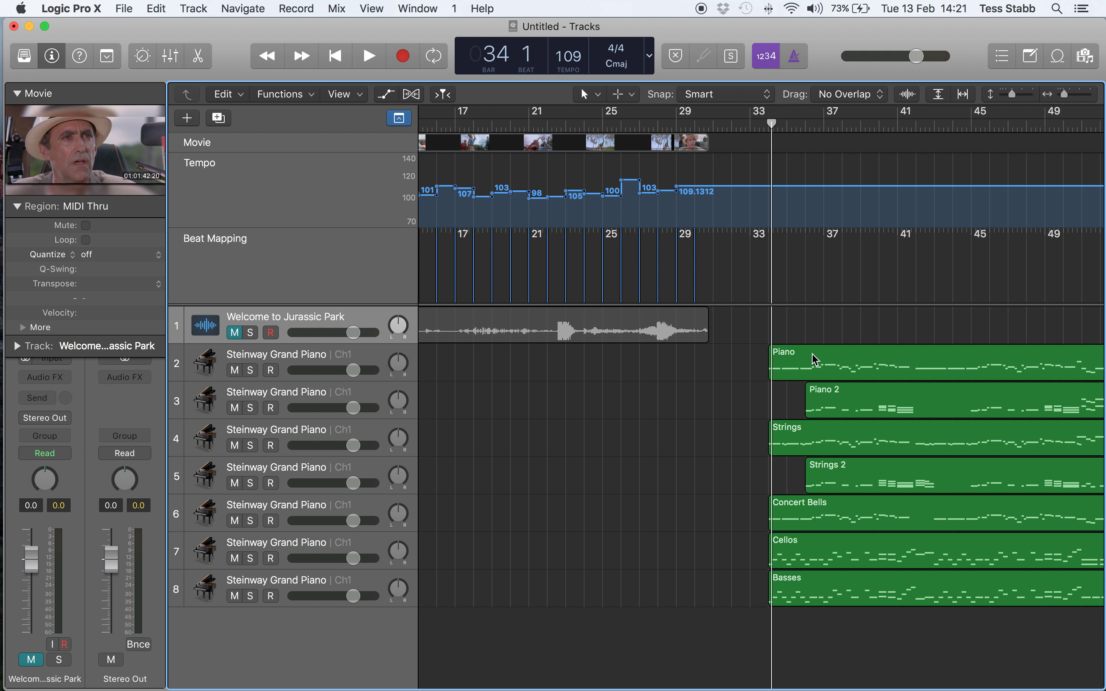
scroll(817, 359, "left", 1)
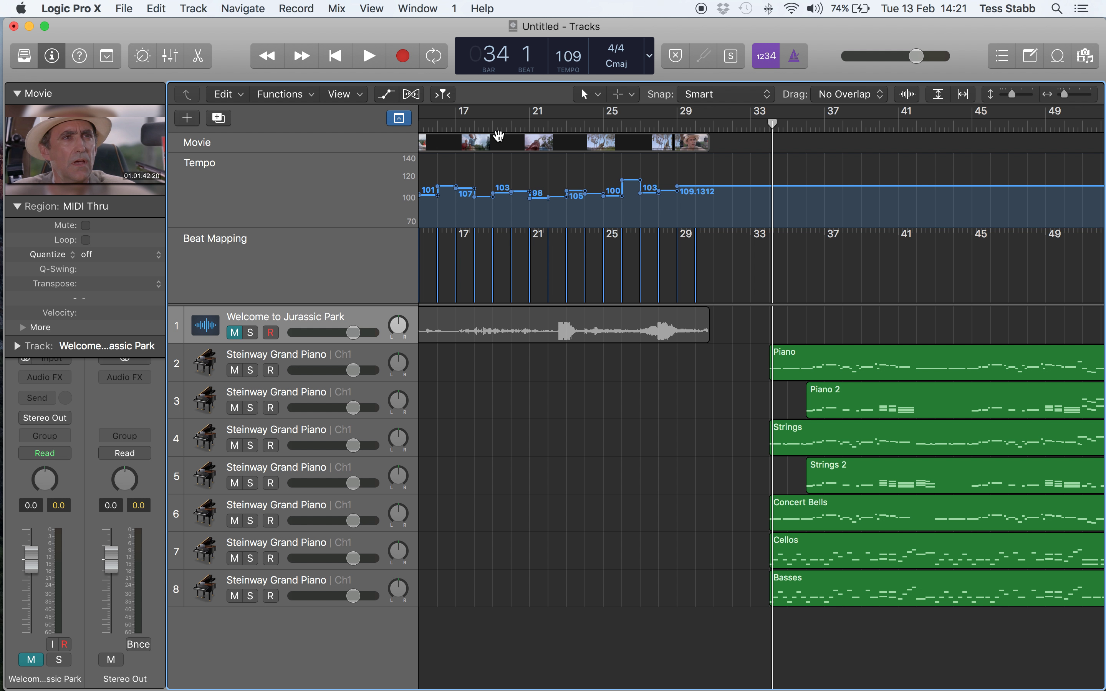
left_click_drag(753, 363, 844, 590)
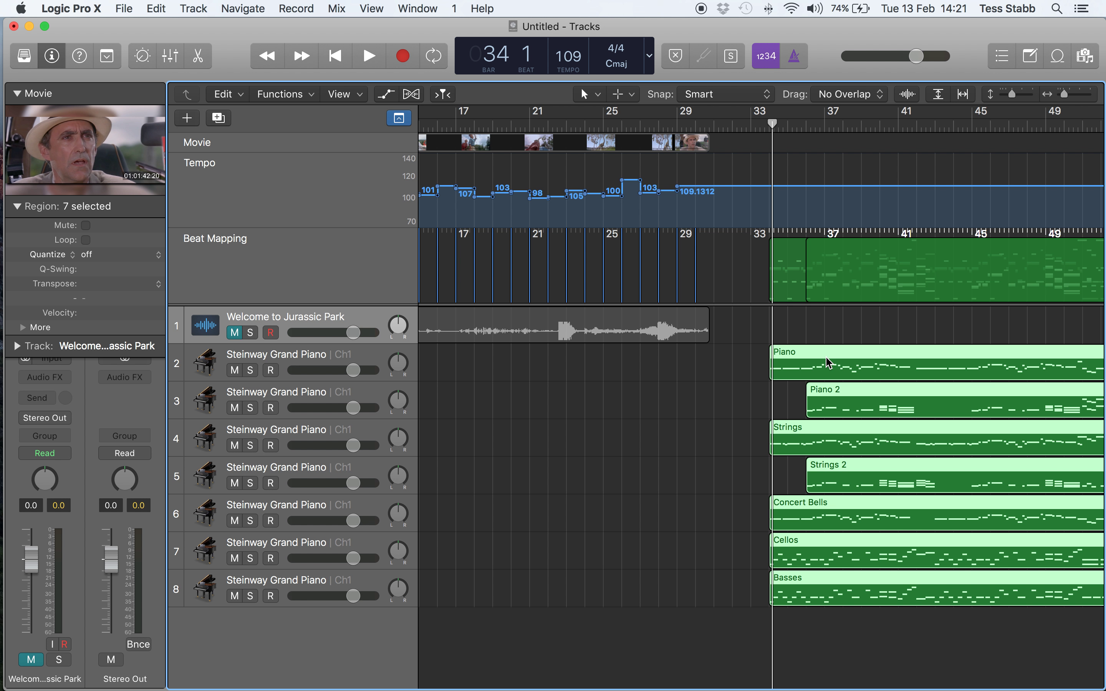
left_click(692, 422)
left_click_drag(758, 358, 863, 594)
left_click_drag(844, 360, 577, 331)
key("super+z")
left_click_drag(820, 382, 531, 394)
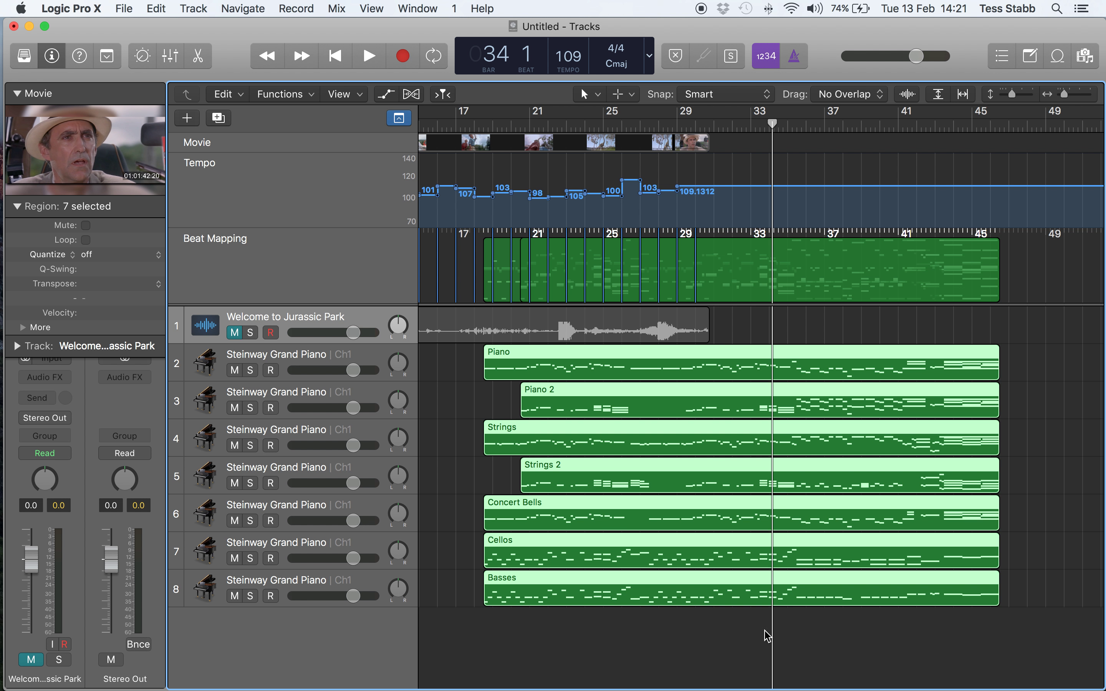
scroll(669, 656, "left", 10)
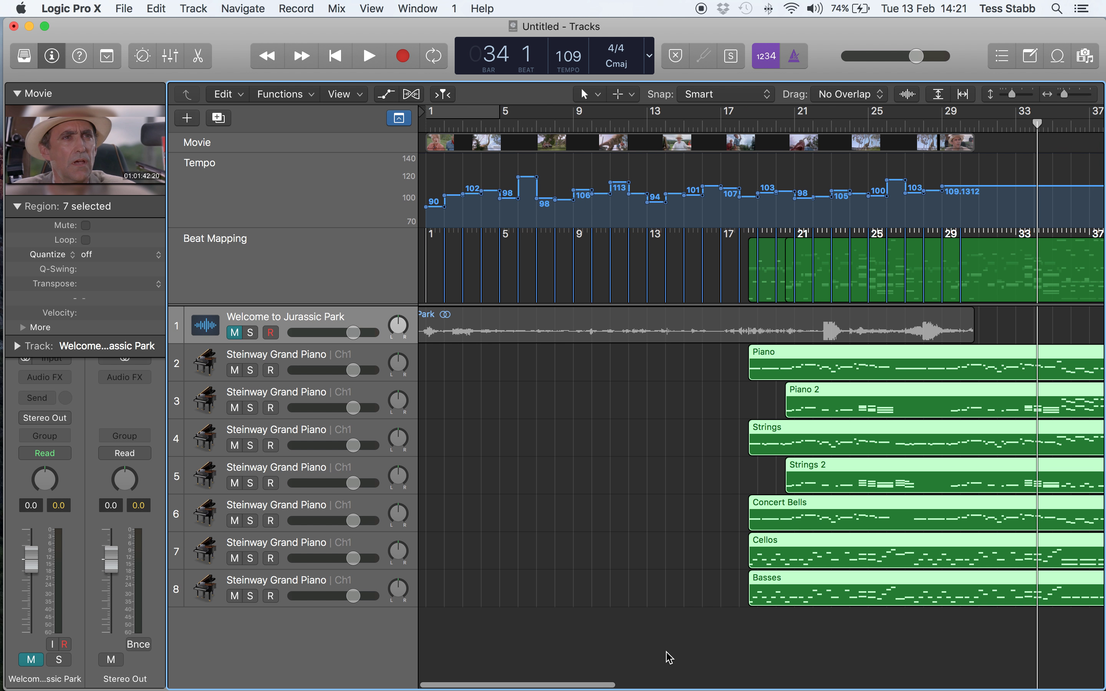
left_click_drag(810, 368, 489, 393)
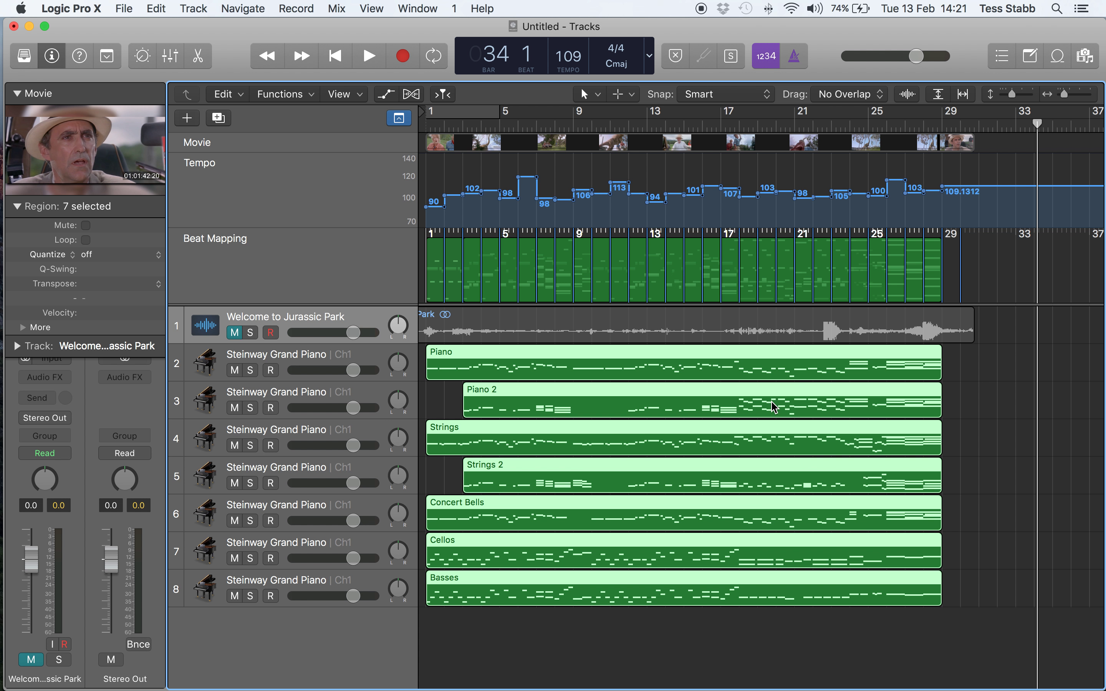
- Play the project from bar 24 to check the MIDI parts against the movie in its own window, and deselect the regions
key("Return")
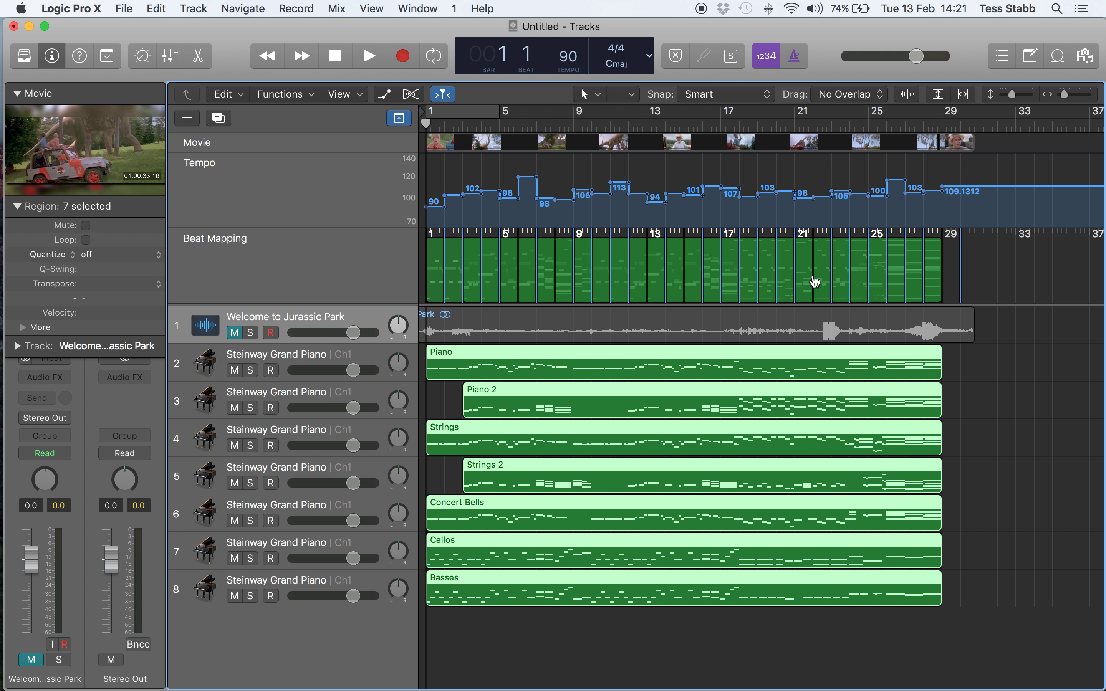
left_click(771, 128)
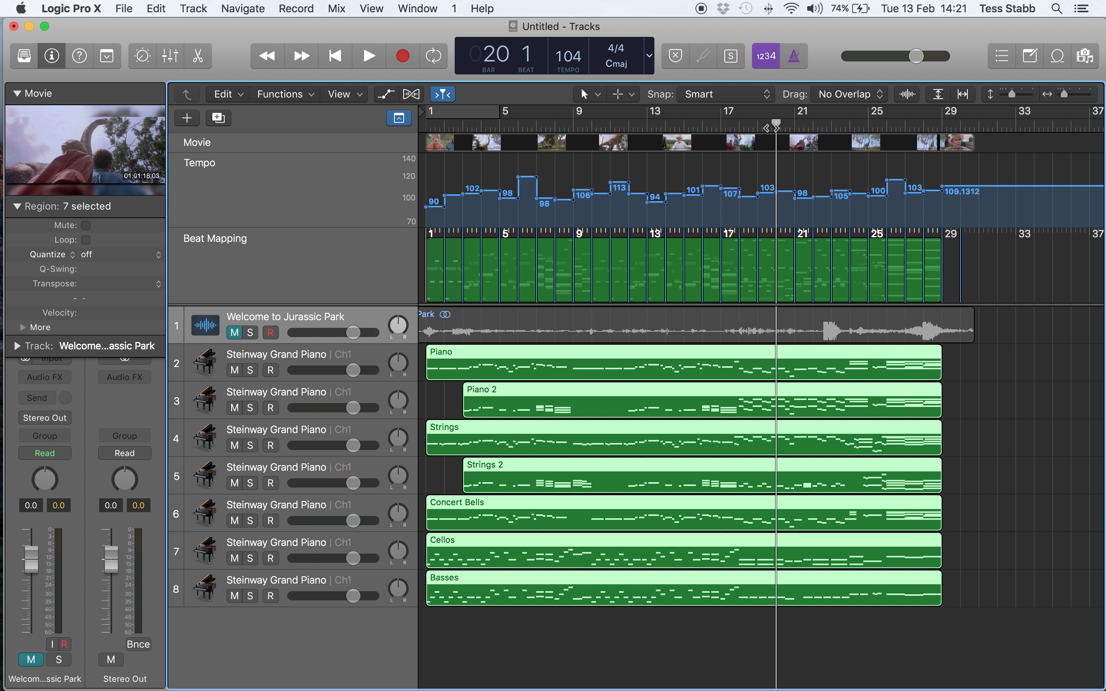
left_click(853, 128)
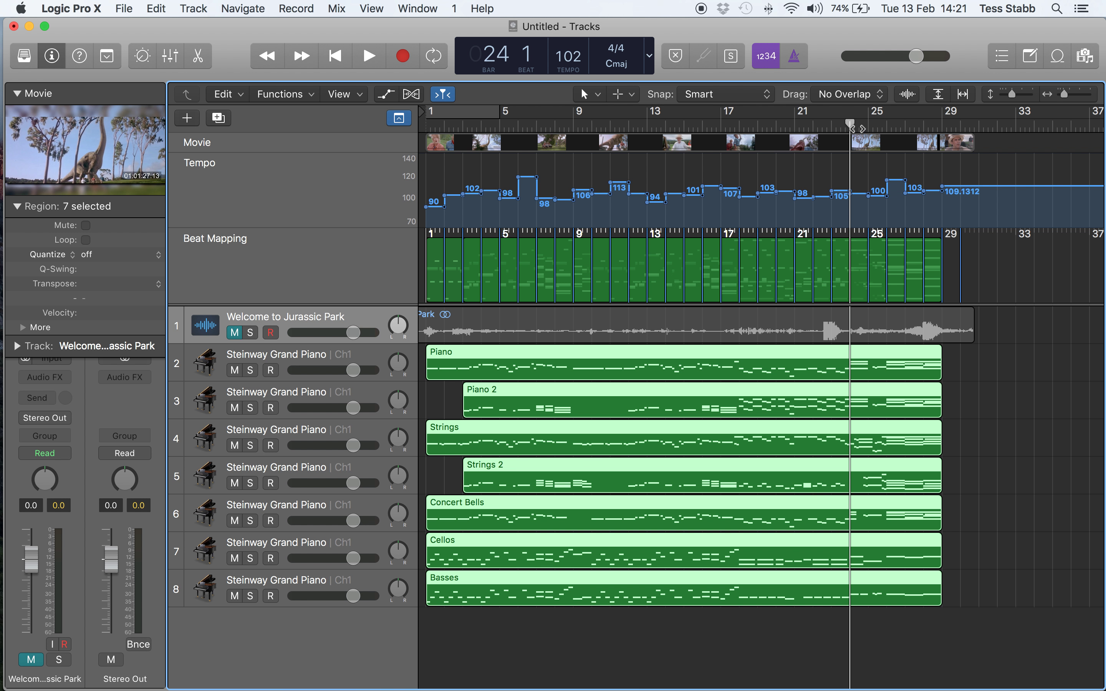
key("space")
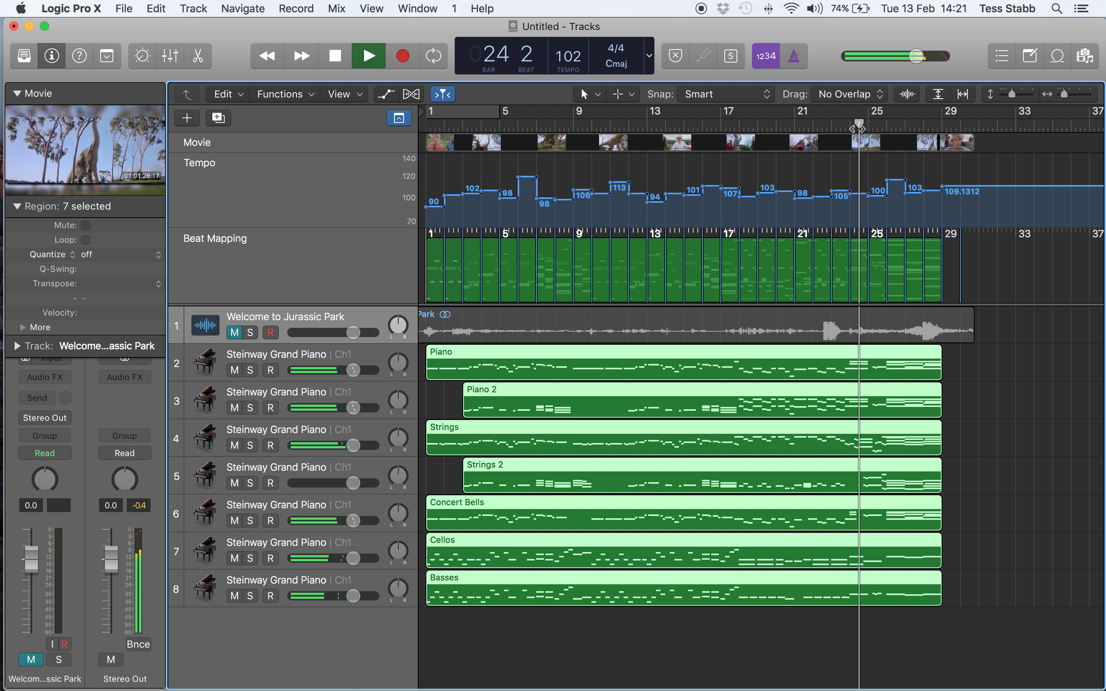
left_click(123, 151)
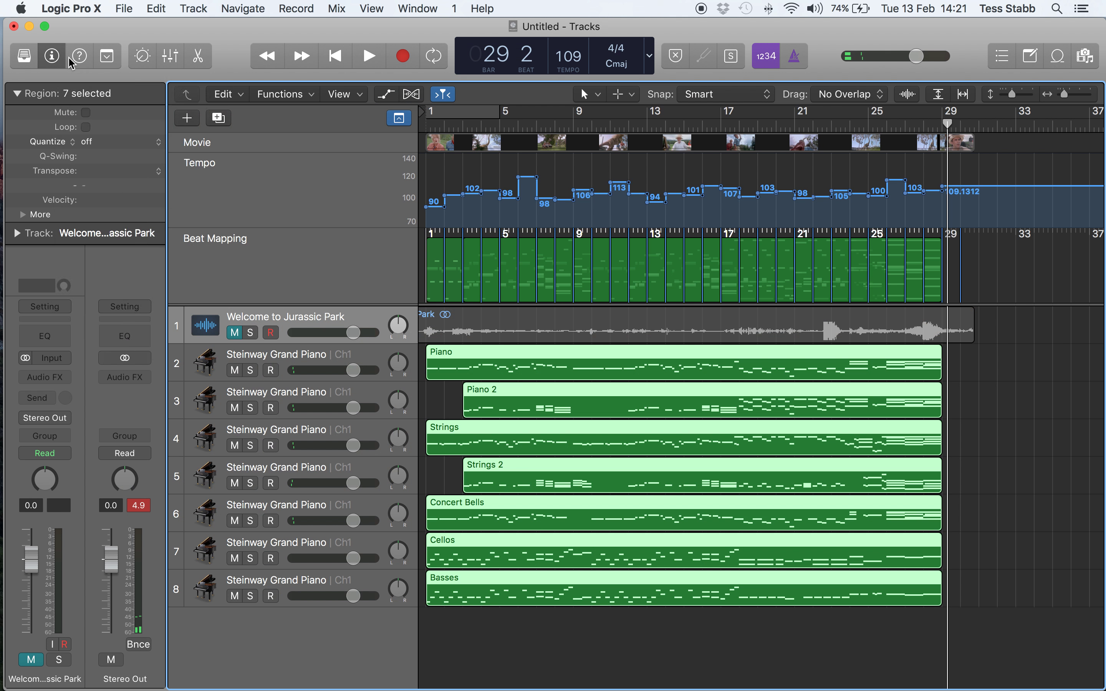
left_click(70, 59)
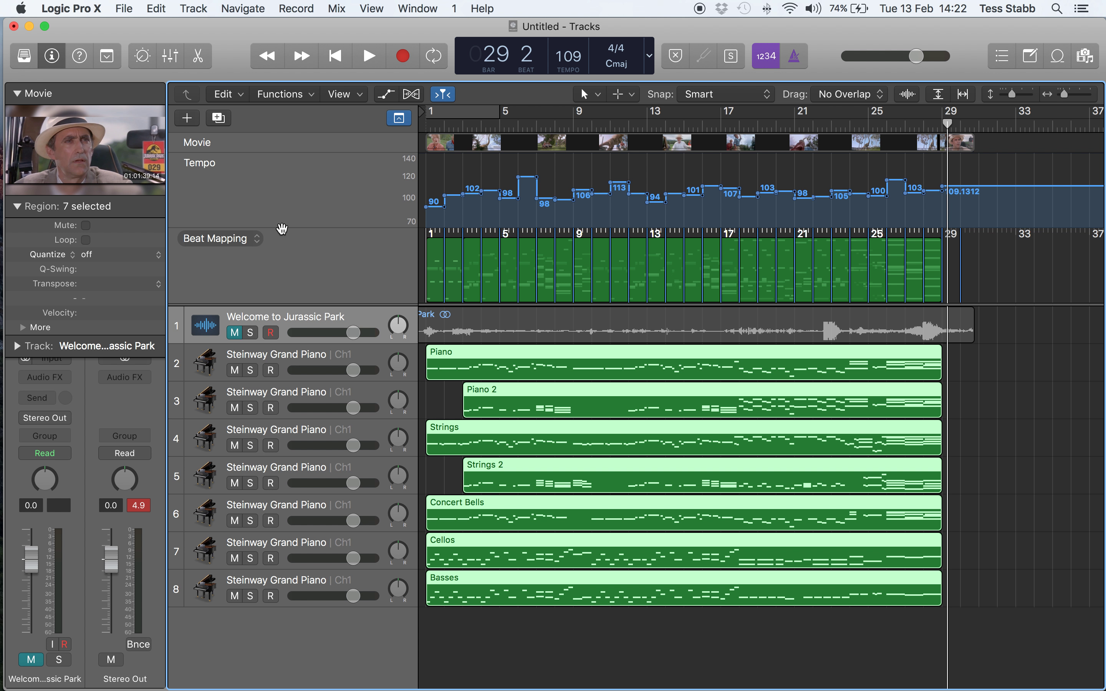
left_click(1001, 498)
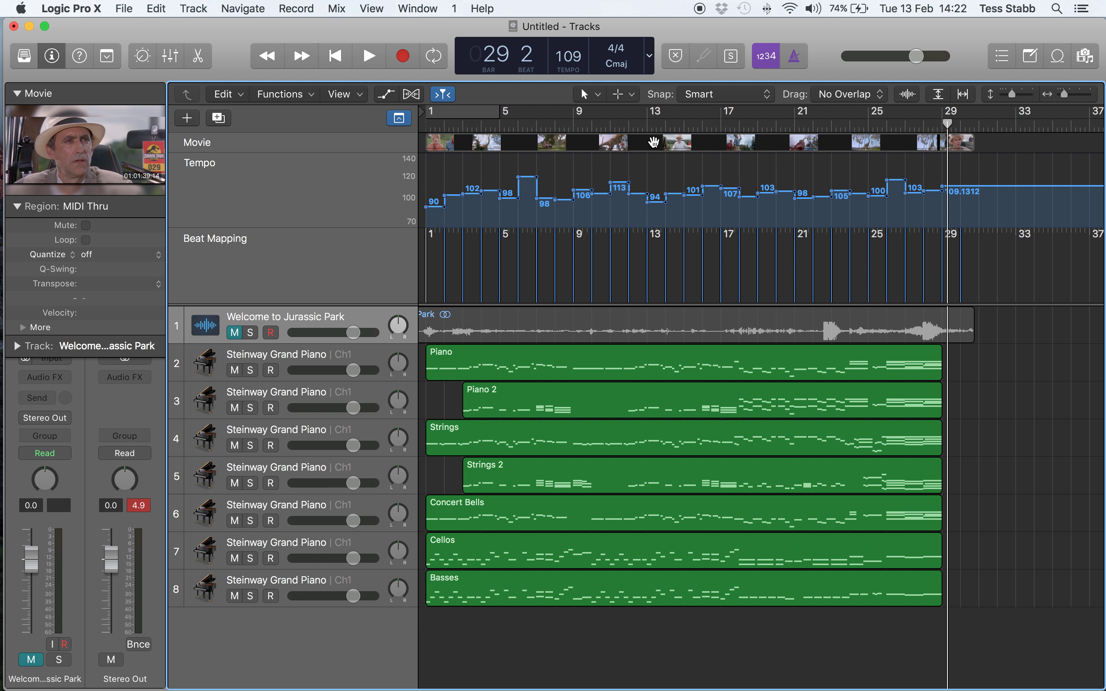